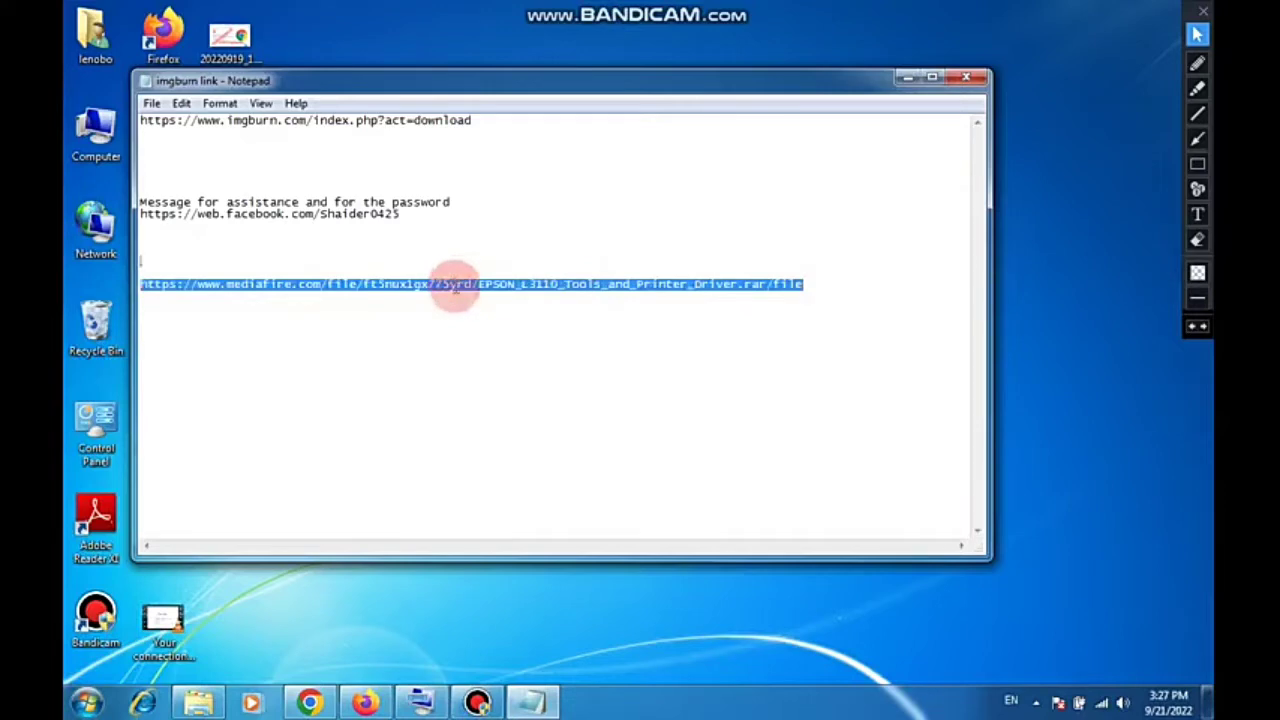
# - Copy the MediaFire link for EPSON_L3110_Tools_and_Printer_Driver.rar from the text file and minimize the file's window
pyautogui.rightClick(455, 292)
pyautogui.click(491, 343)
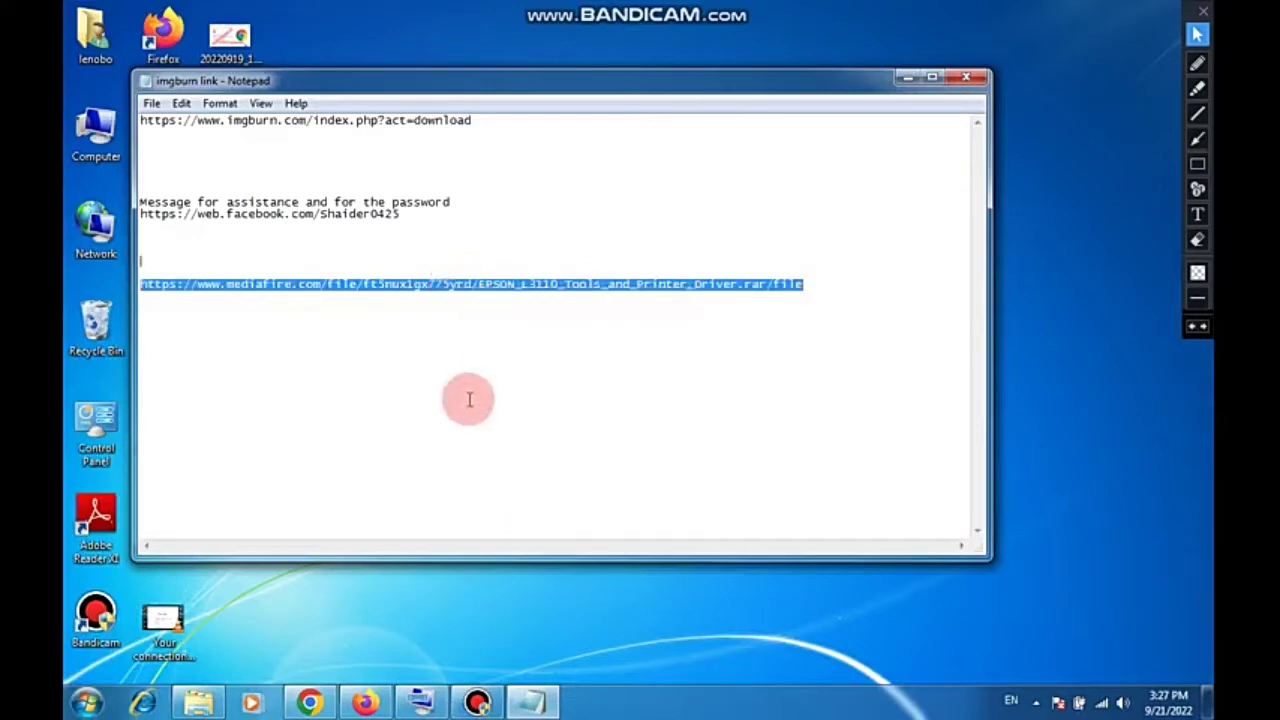
pyautogui.click(908, 80)
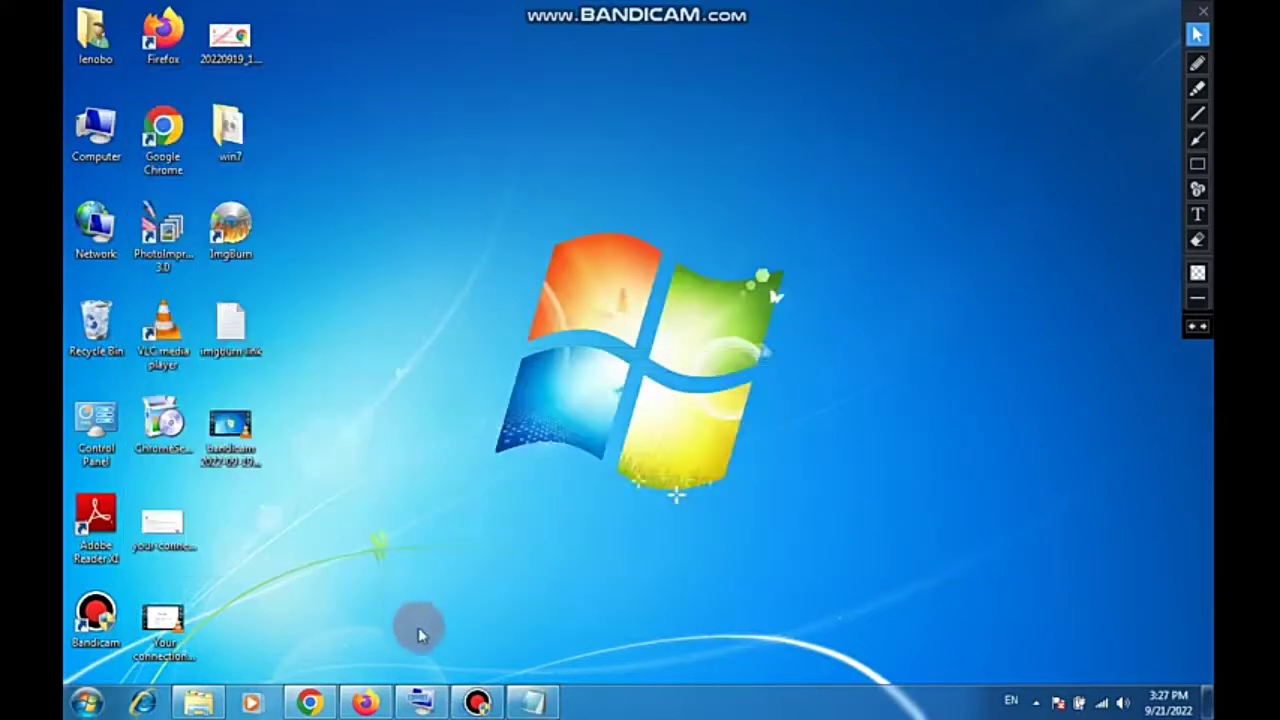
# - Switch to Chrome and open the copied MediaFire link for the EPSON L3110 driver archive
pyautogui.click(312, 702)
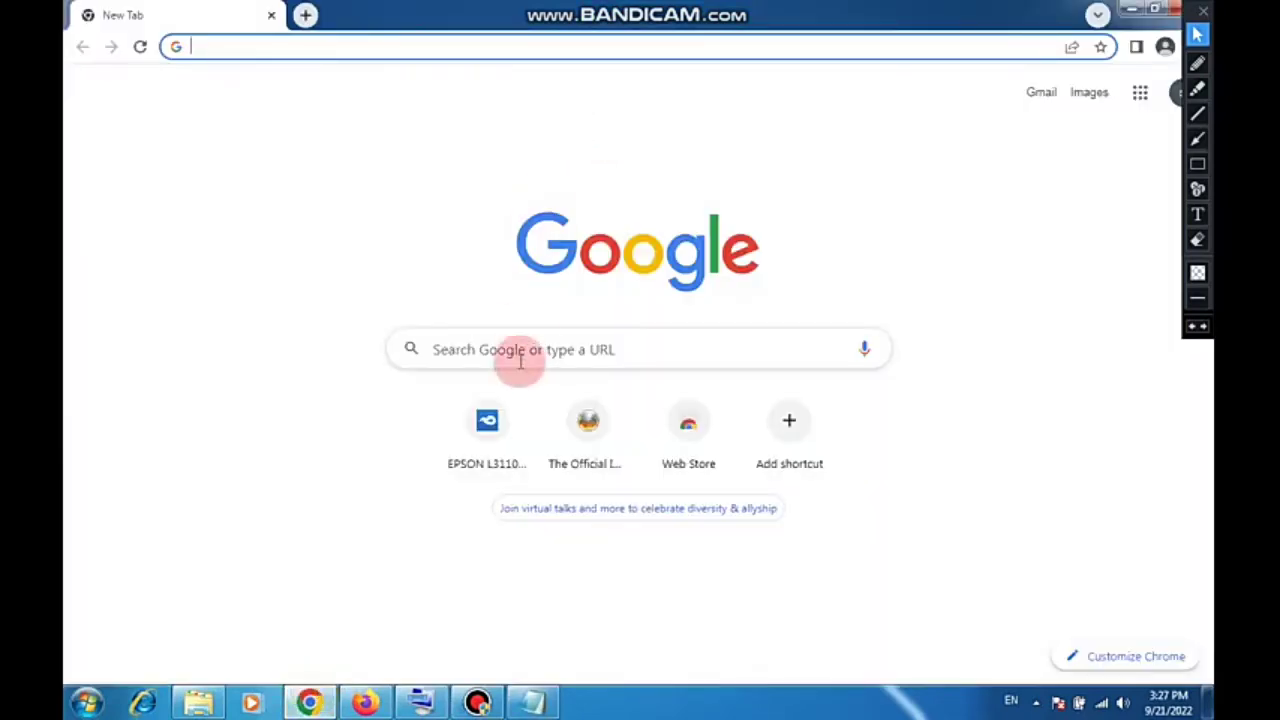
pyautogui.click(522, 362)
pyautogui.rightClick(523, 364)
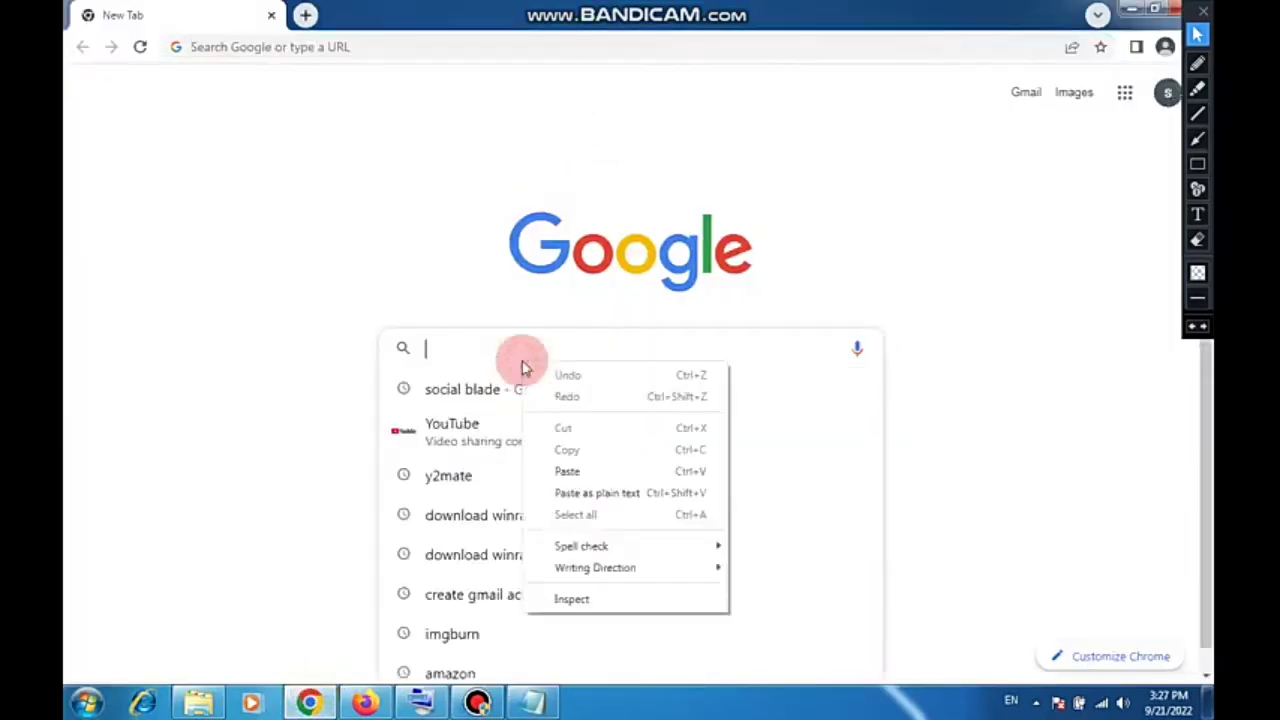
pyautogui.click(572, 471)
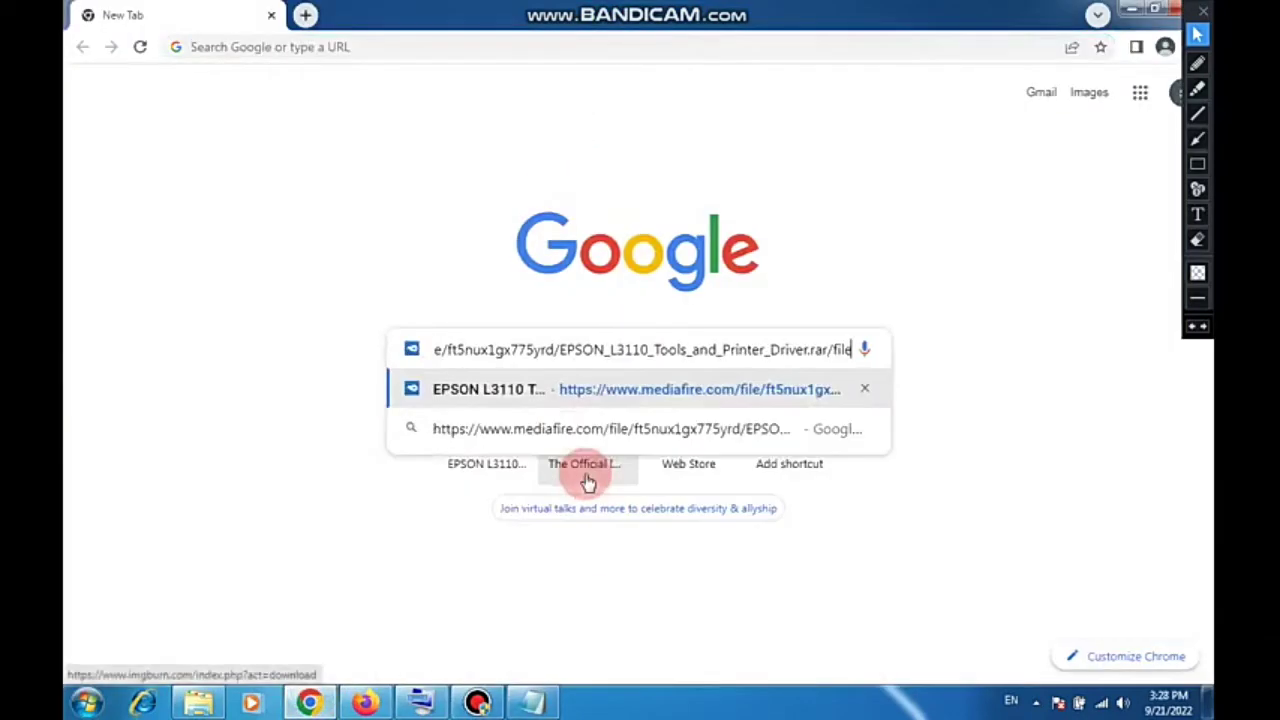
pyautogui.click(660, 398)
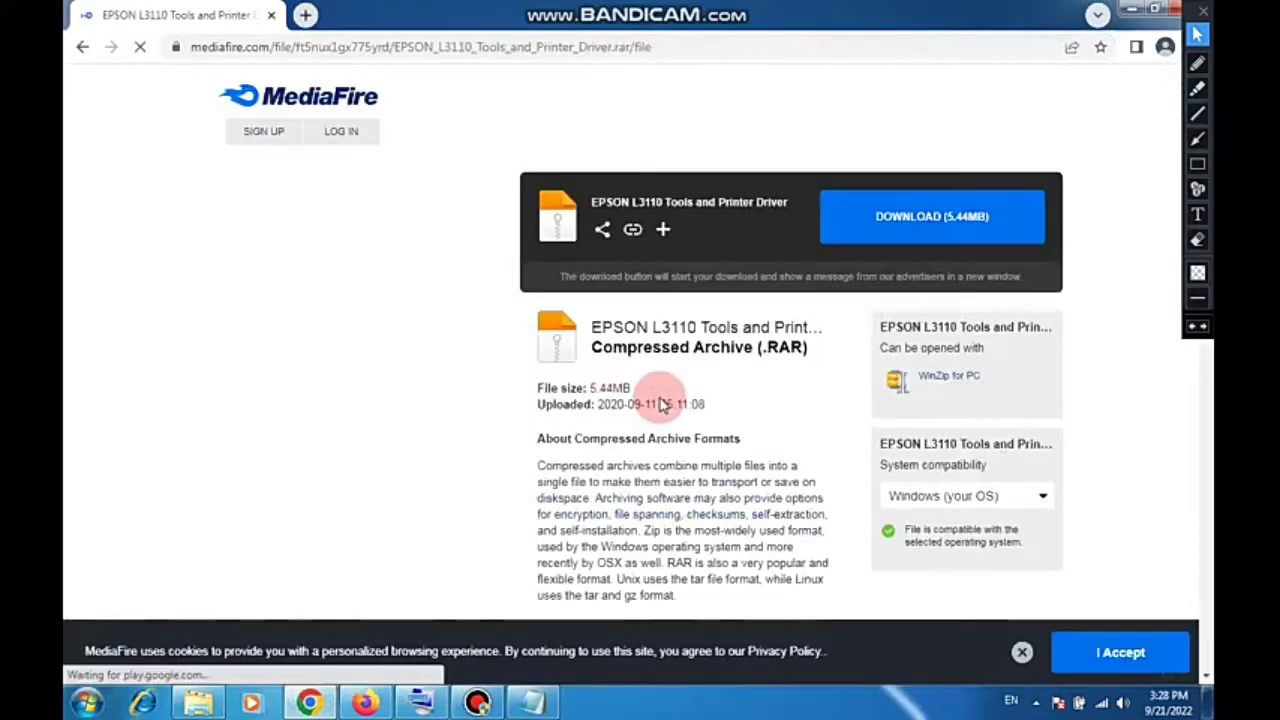
# - Download the EPSON L3110 Tools and Printer Driver archive and show the downloaded file in its folder
pyautogui.click(952, 232)
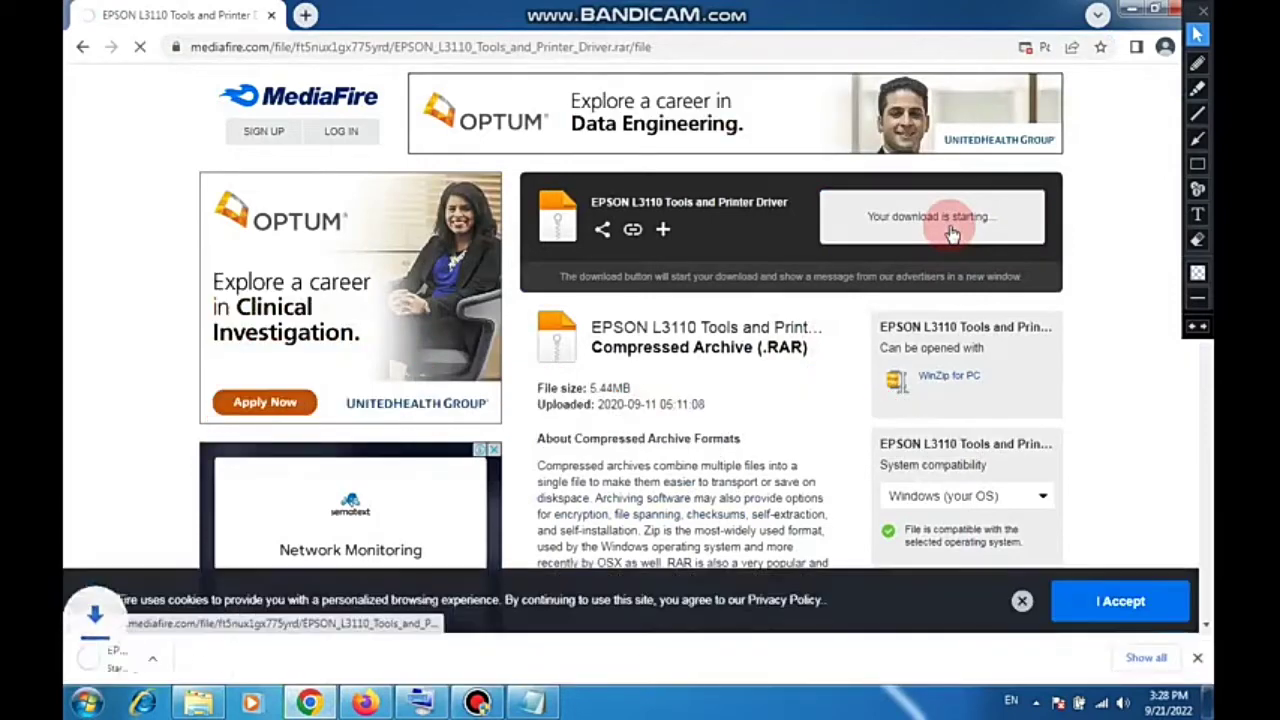
pyautogui.click(1140, 657)
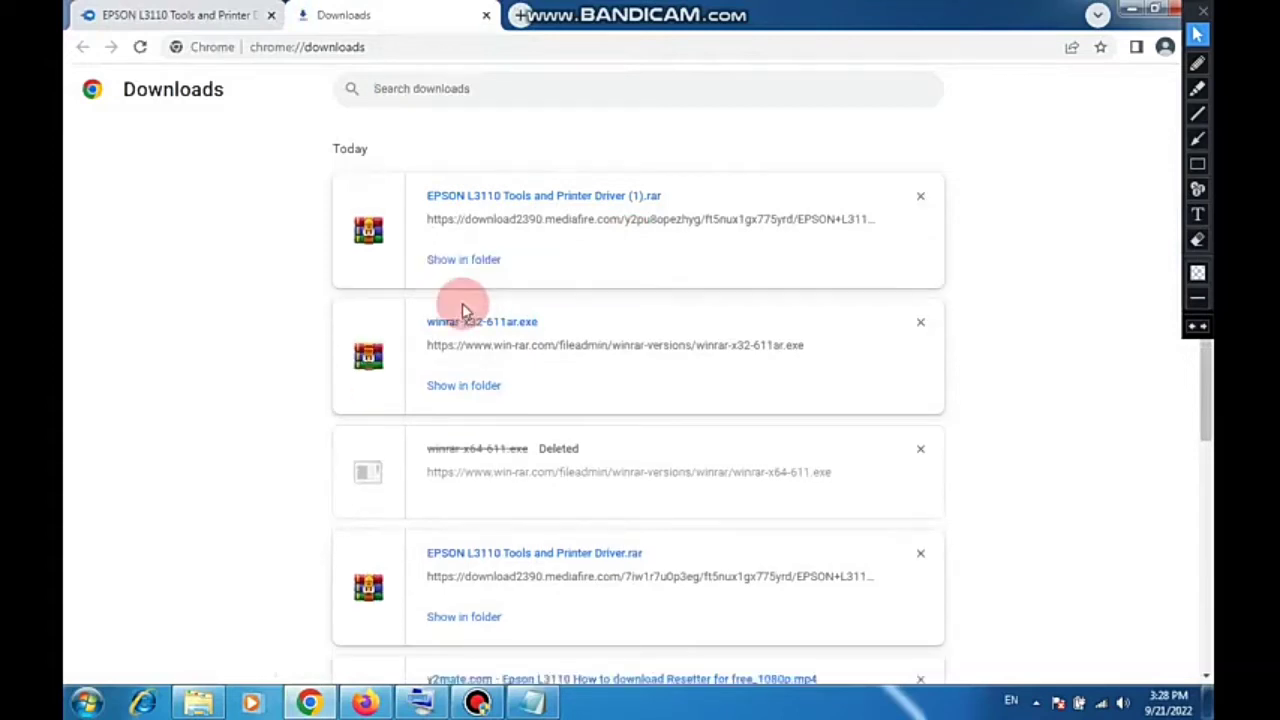
pyautogui.click(465, 262)
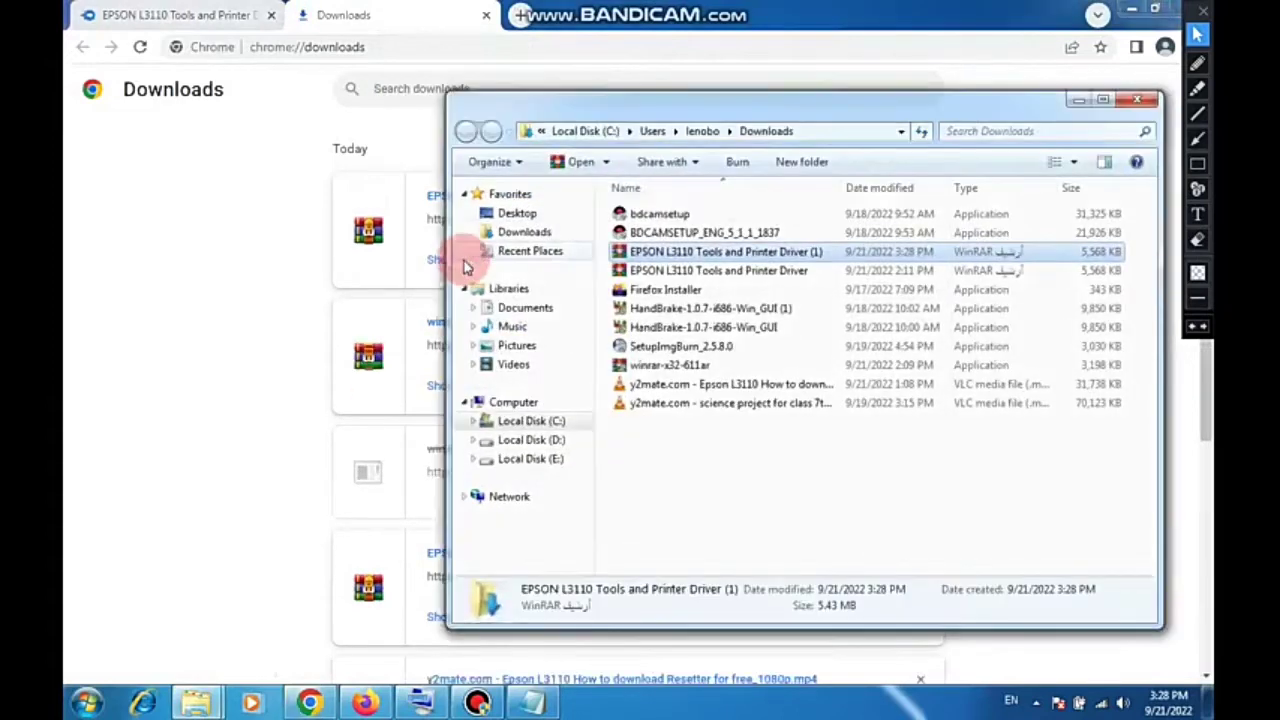
pyautogui.click(637, 257)
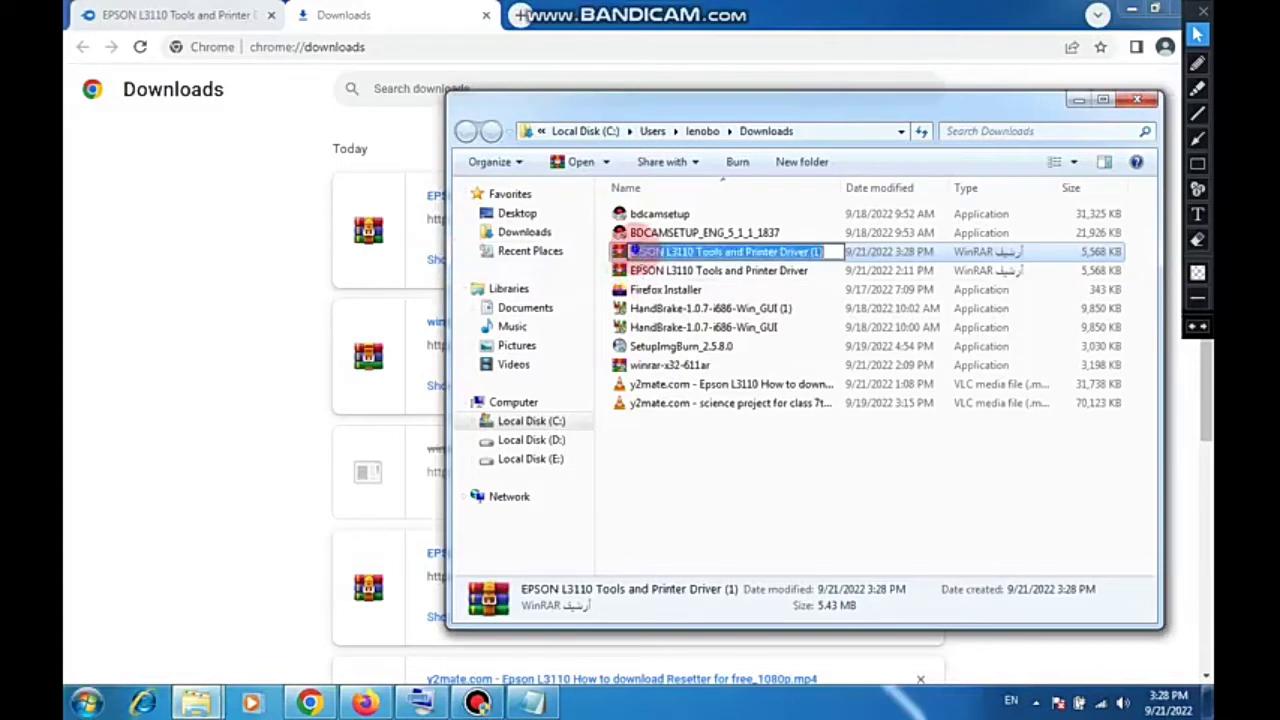
pyautogui.rightClick(637, 257)
pyautogui.click(818, 520)
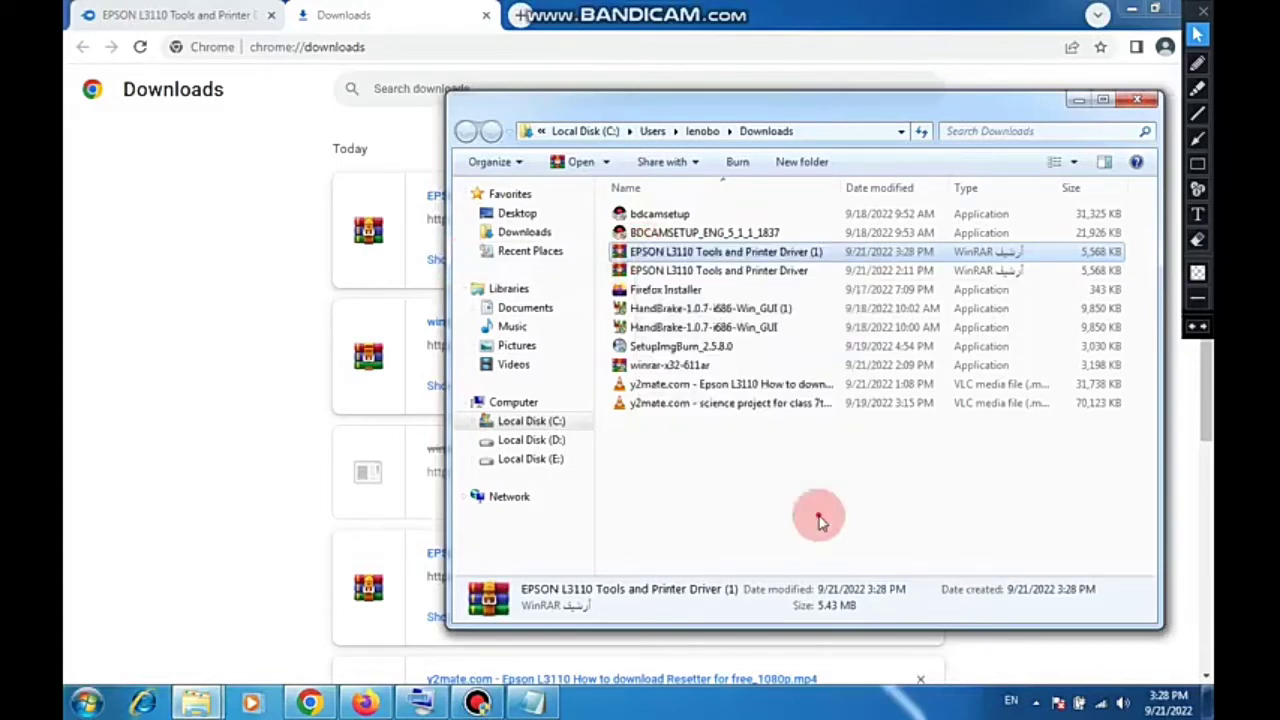
# - Cut the EPSON L3110 Tools and Printer Driver (1) archive from the Downloads folder
pyautogui.click(866, 251)
pyautogui.rightClick(866, 255)
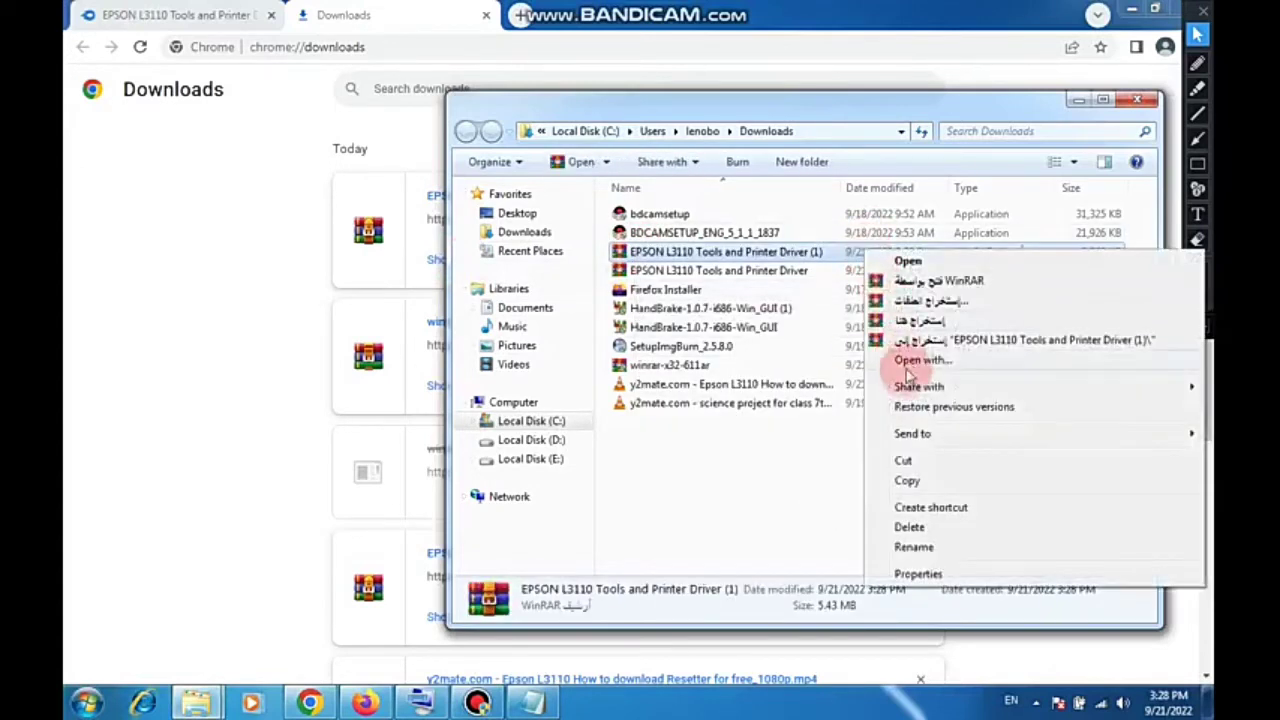
pyautogui.click(912, 462)
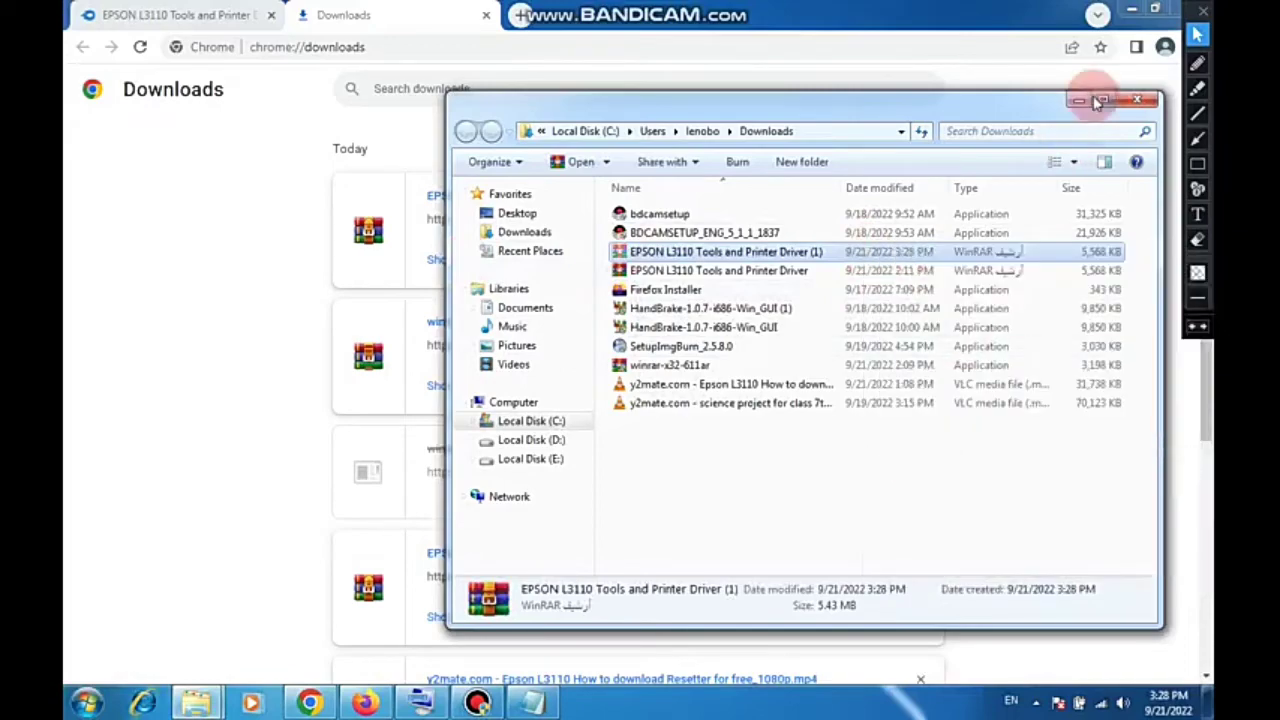
# - Minimize Chrome, create a folder with the default name on the desktop, and place it below the bandicam video icon
pyautogui.click(1129, 12)
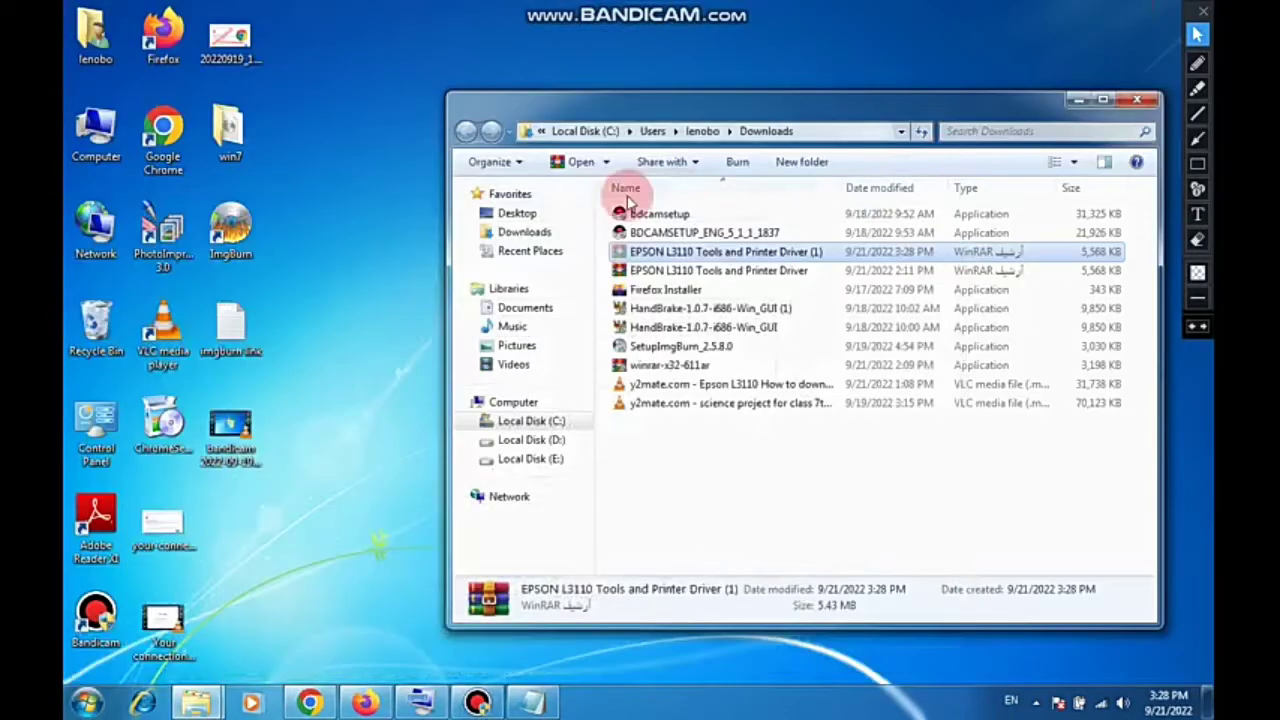
pyautogui.click(289, 331)
pyautogui.rightClick(305, 331)
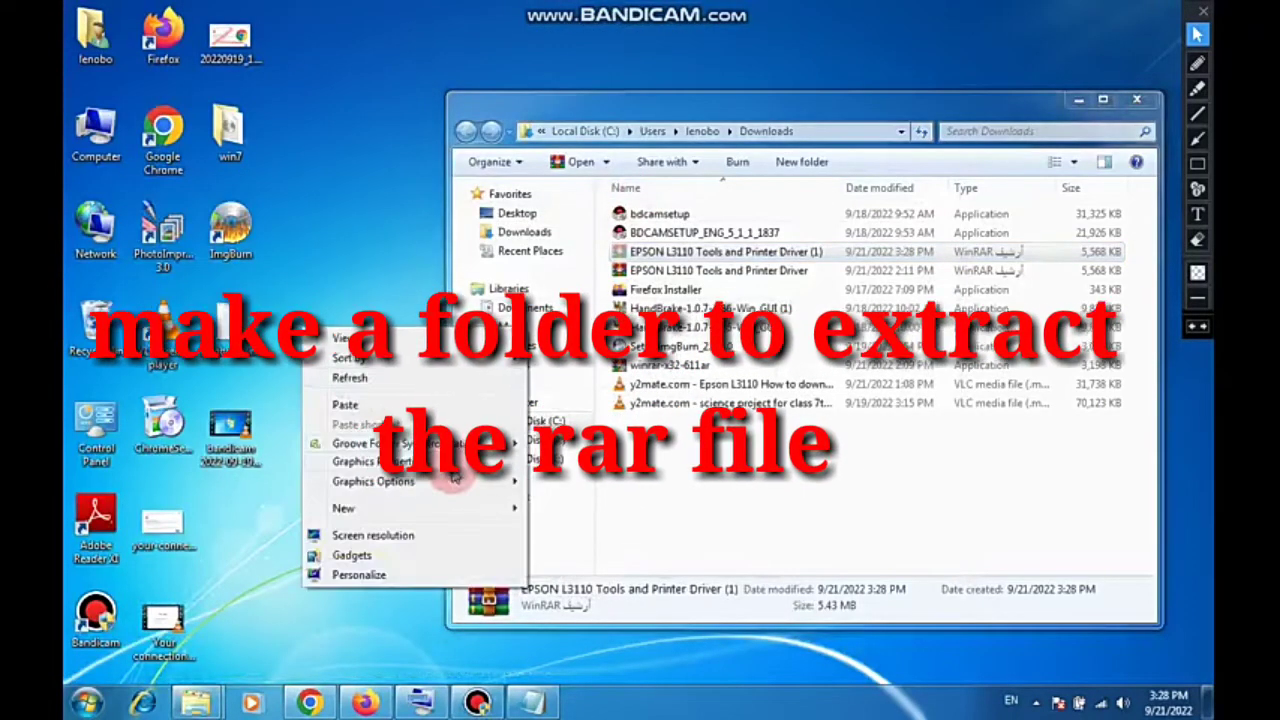
pyautogui.moveTo(505, 507)
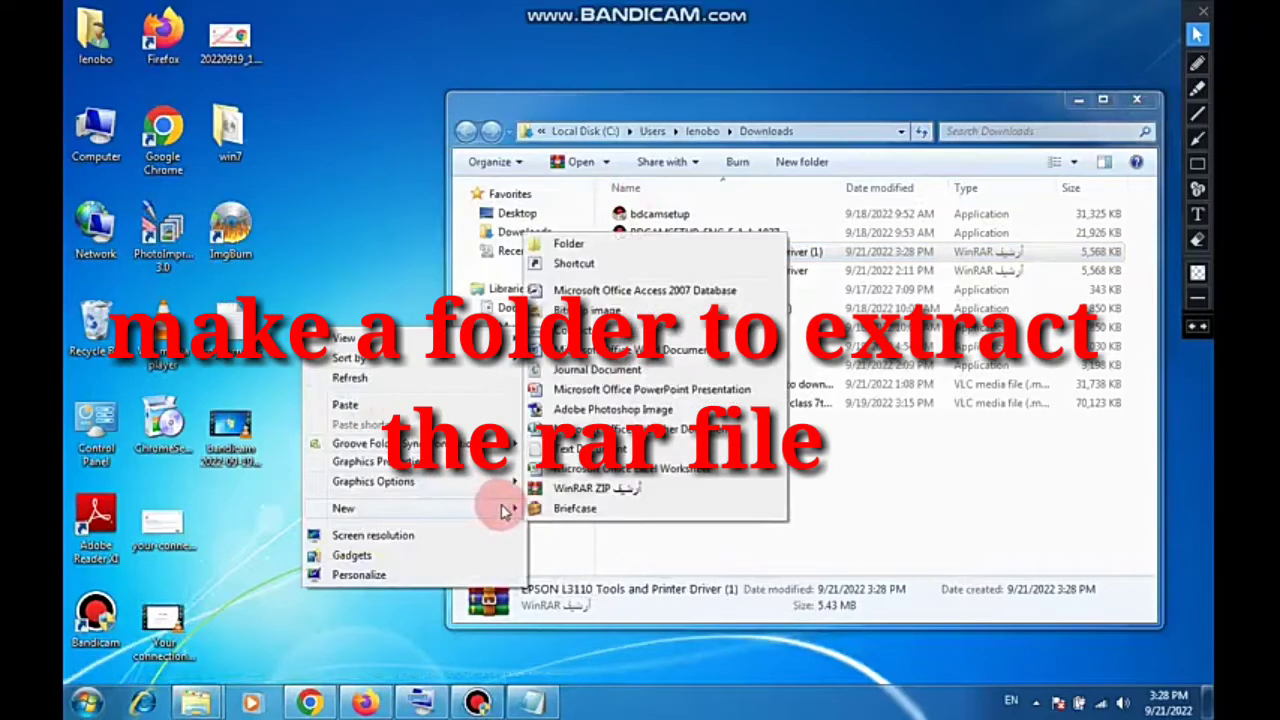
pyautogui.click(565, 248)
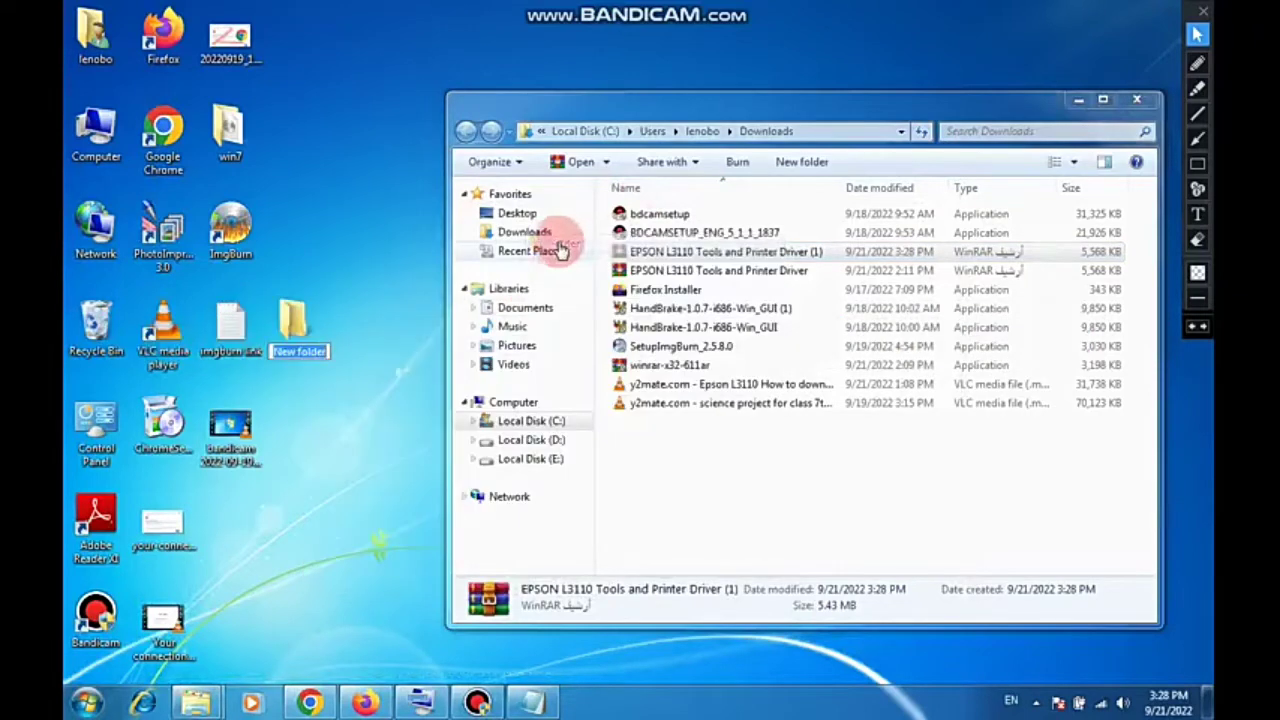
pyautogui.moveTo(298, 315); pyautogui.dragTo(240, 515)
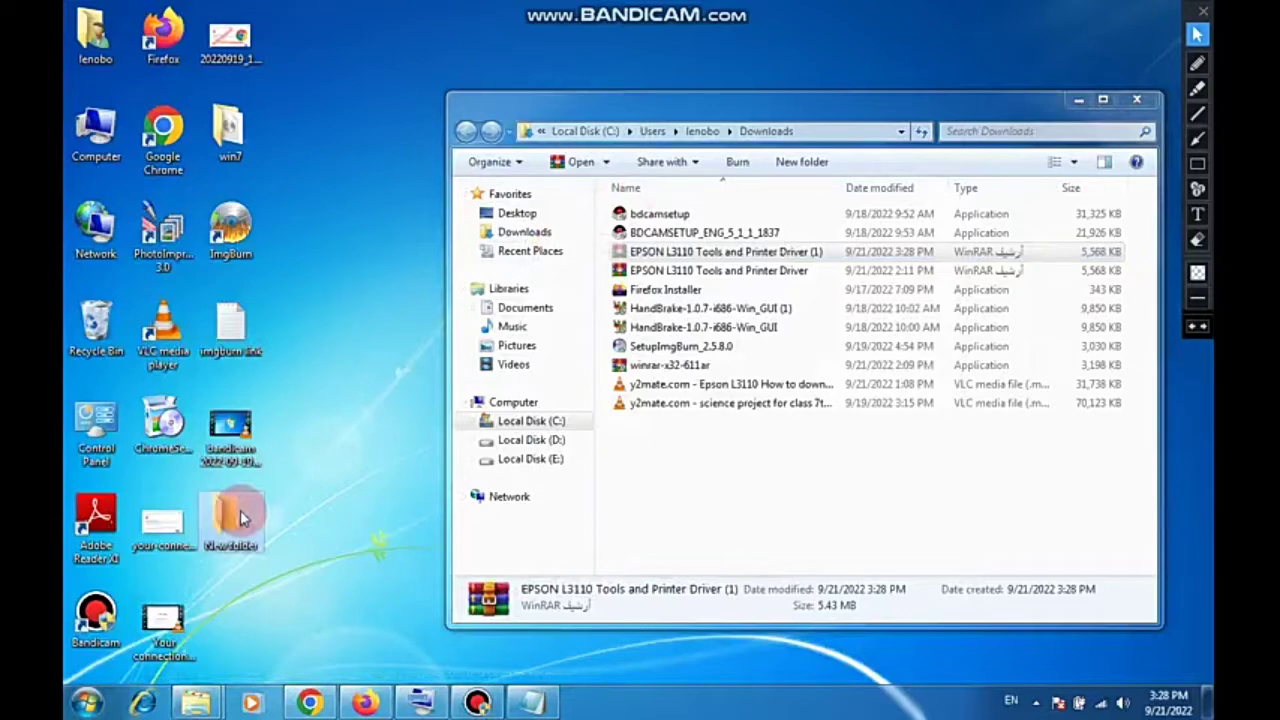
# - Open the new desktop folder and paste the cut EPSON L3110 archive into it
pyautogui.doubleClick(240, 515)
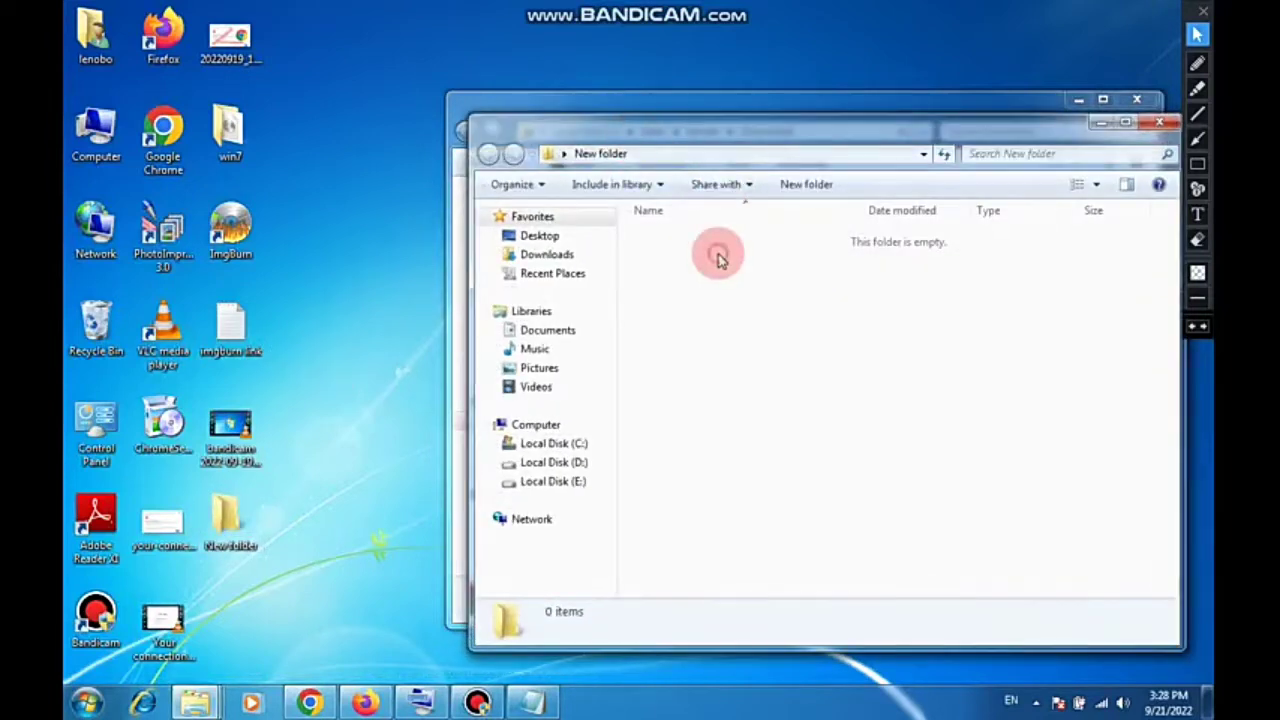
pyautogui.rightClick(718, 260)
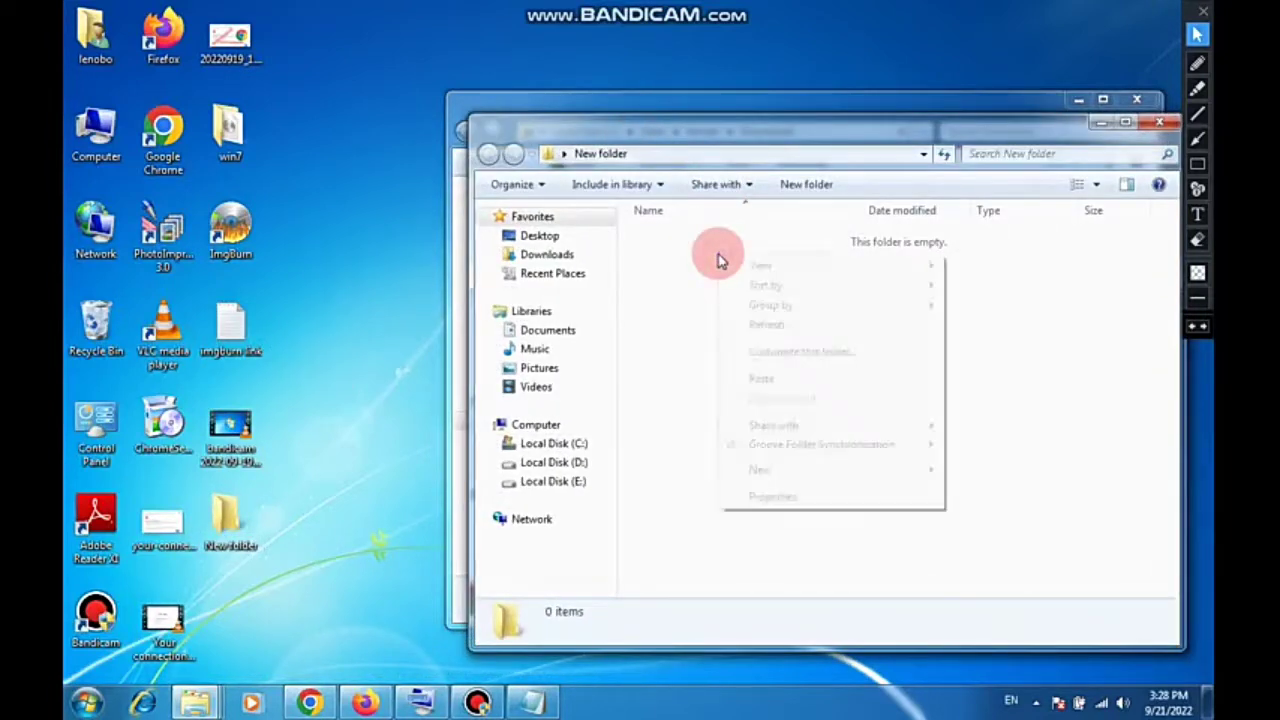
pyautogui.click(762, 378)
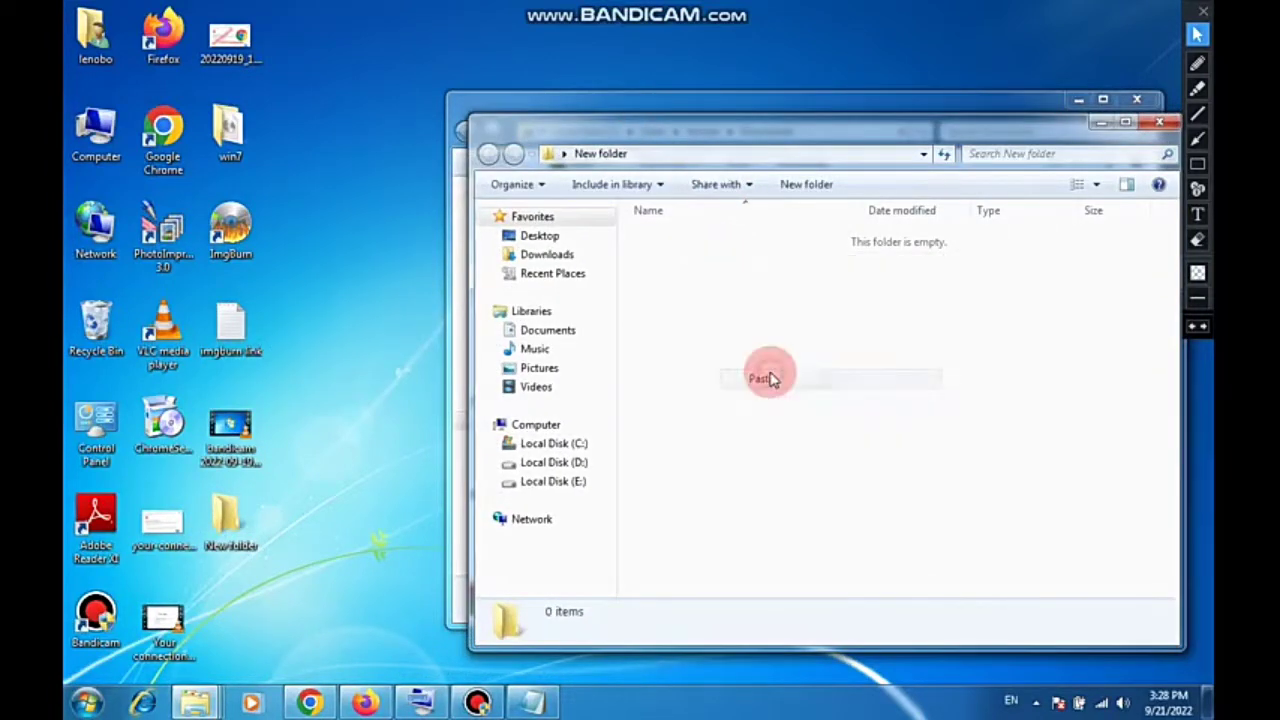
# - Create a subfolder with the default name next to the EPSON L3110 archive
pyautogui.rightClick(765, 313)
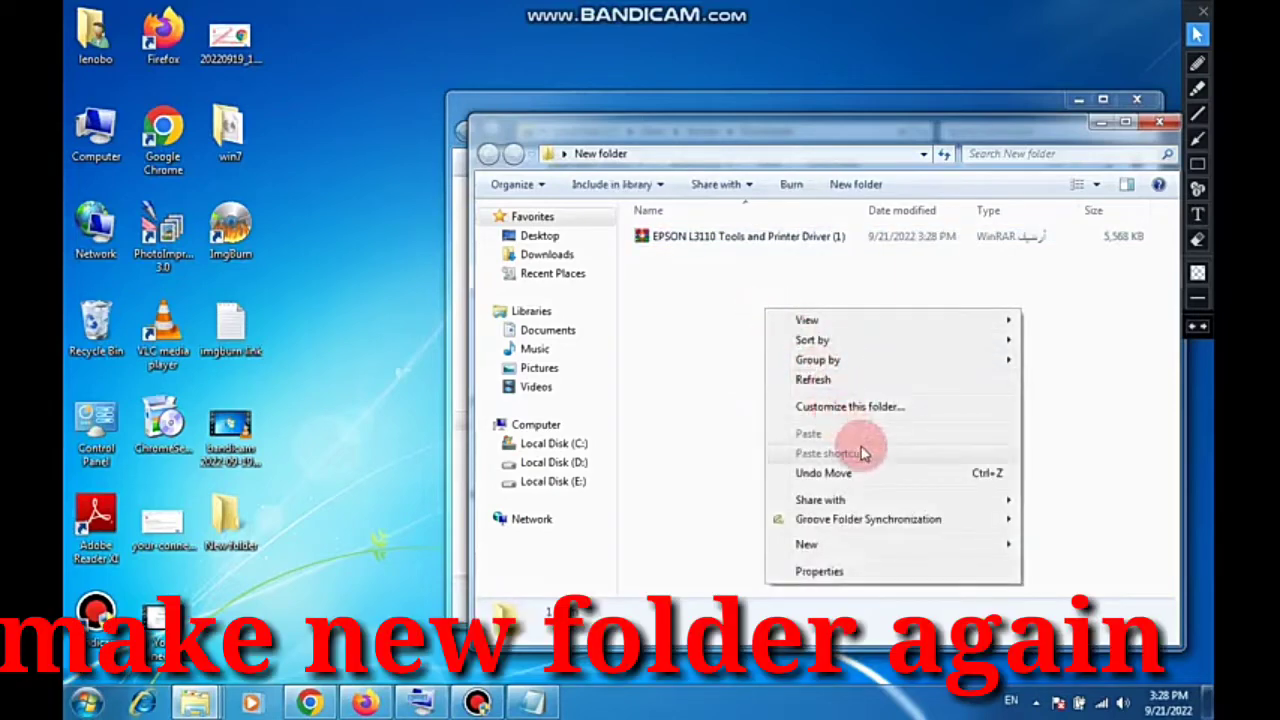
pyautogui.moveTo(833, 553)
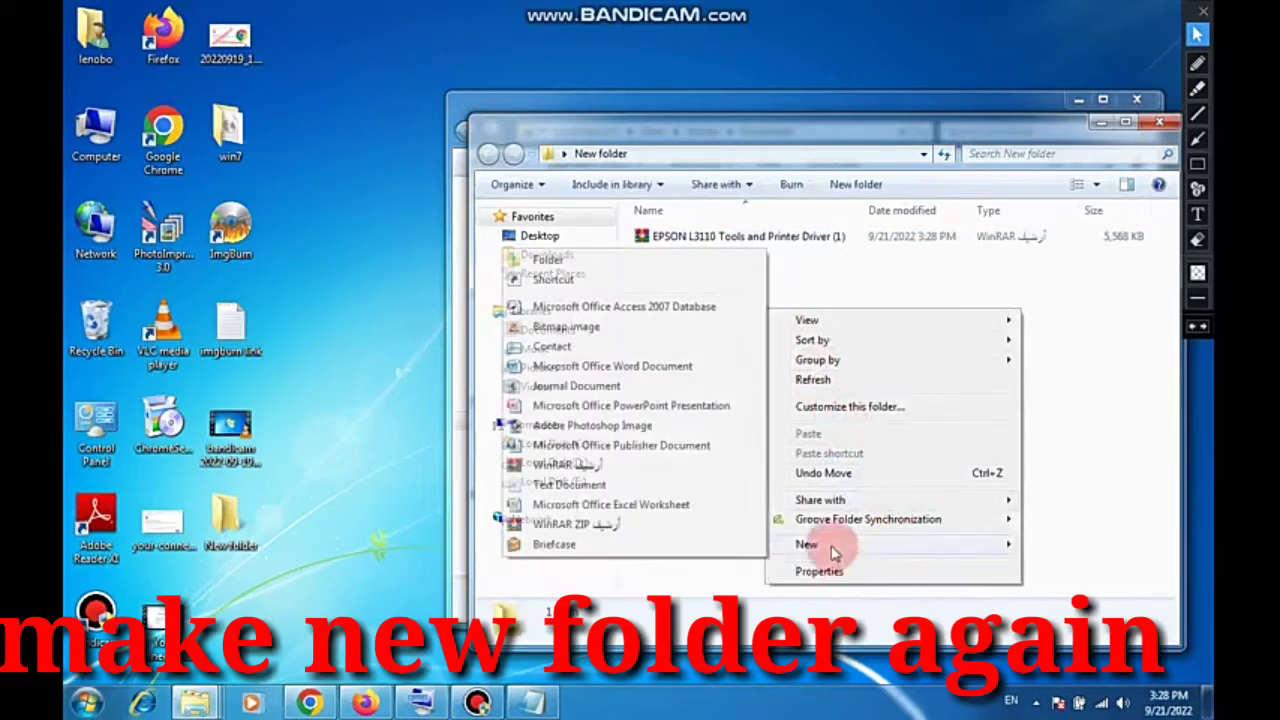
pyautogui.click(652, 263)
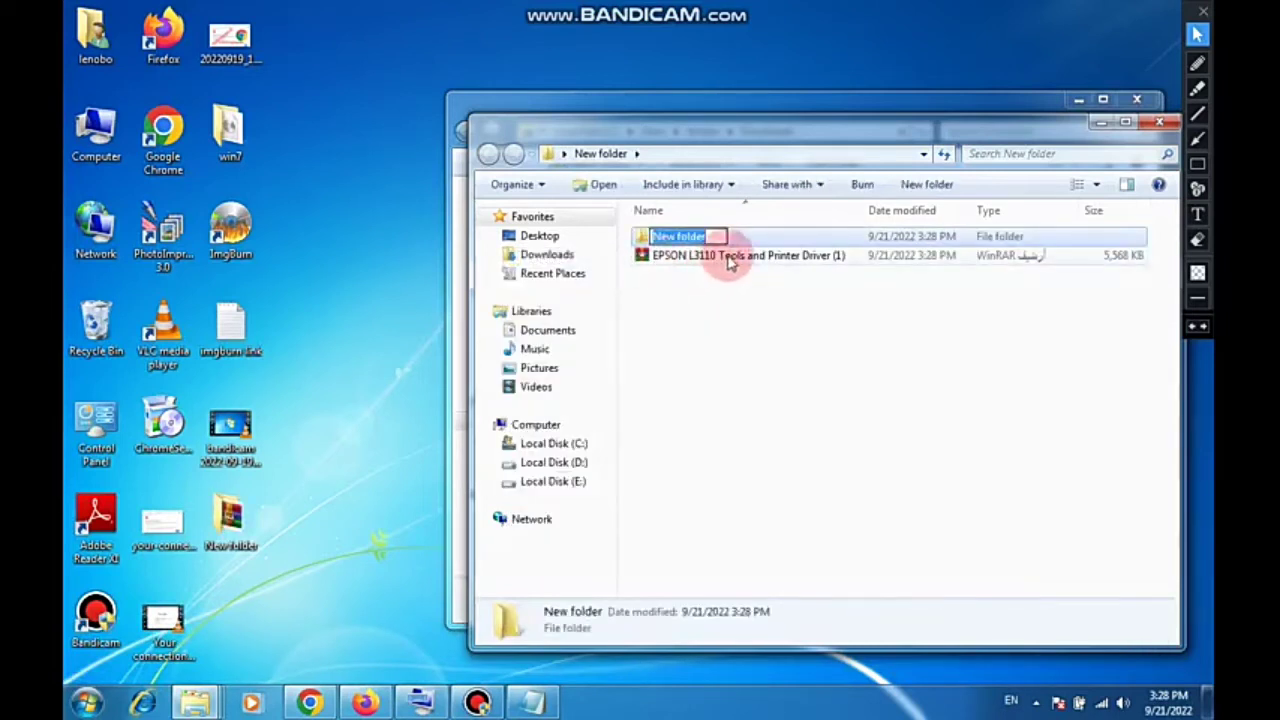
# - Copy the EPSON L3110 archive into the New folder subfolder, dismissing any duplicate move
pyautogui.click(729, 257)
pyautogui.rightClick(729, 257)
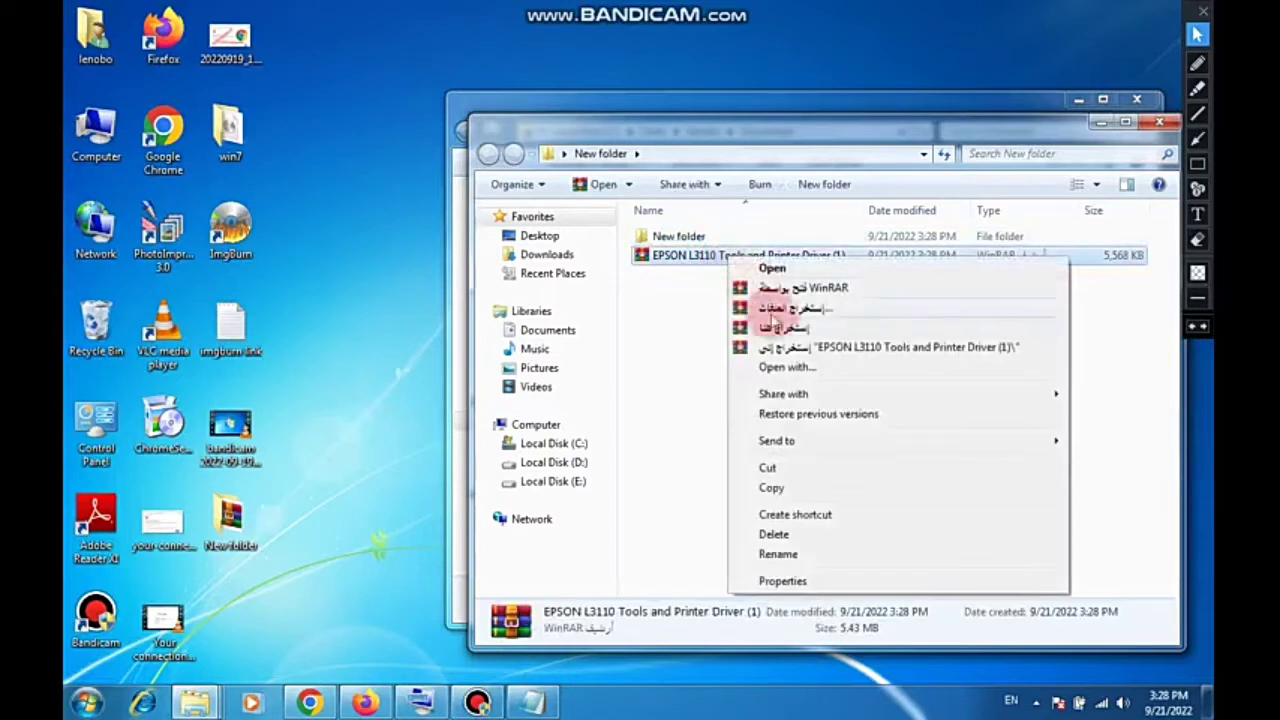
pyautogui.click(799, 488)
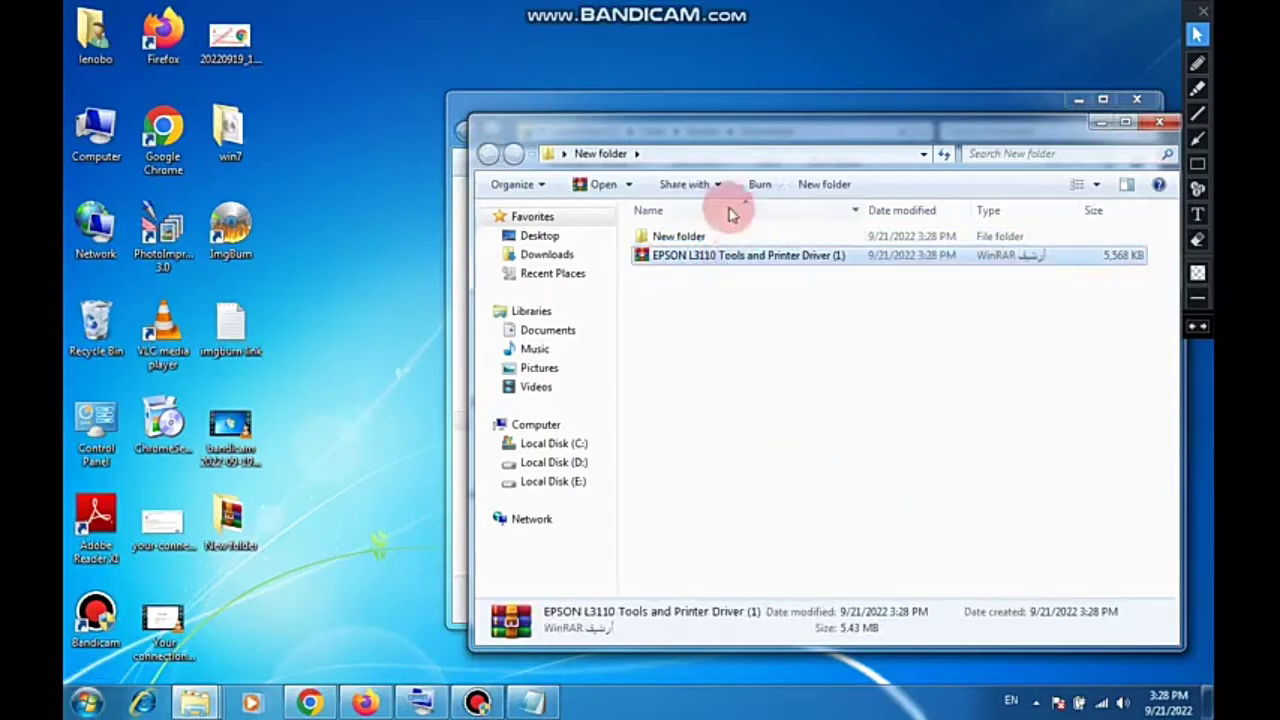
pyautogui.click(718, 237)
pyautogui.rightClick(718, 237)
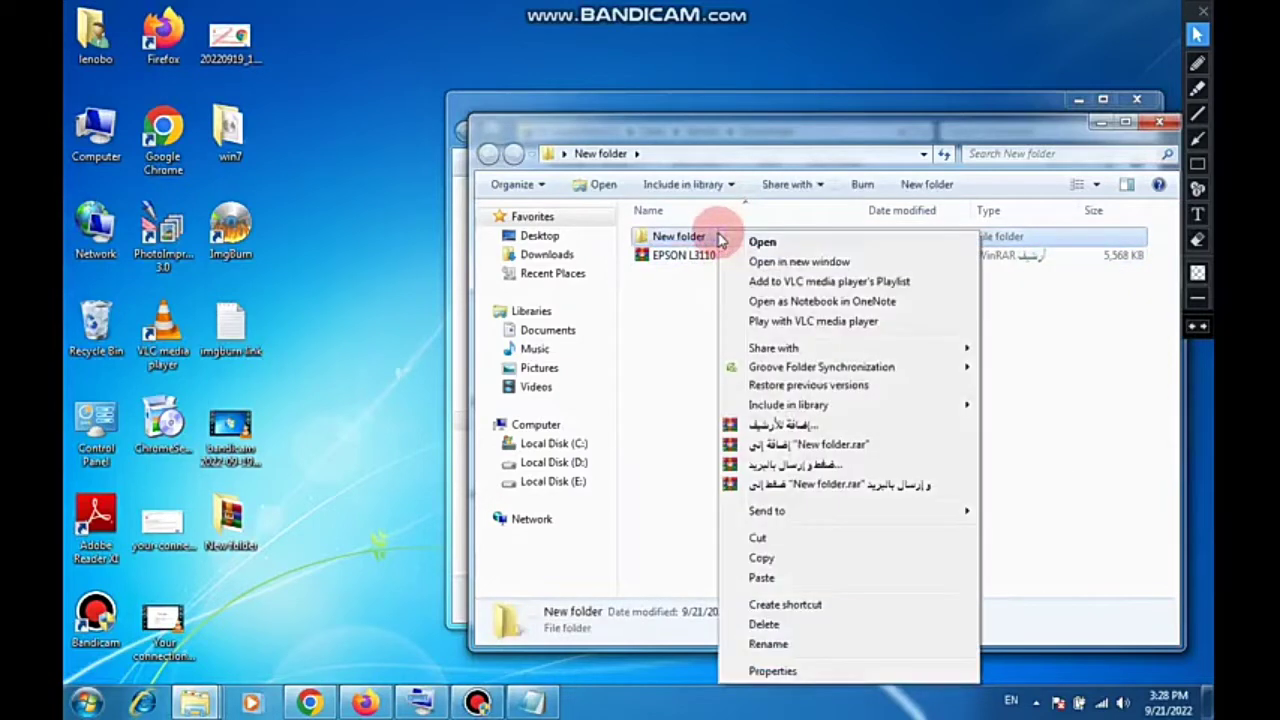
pyautogui.click(788, 575)
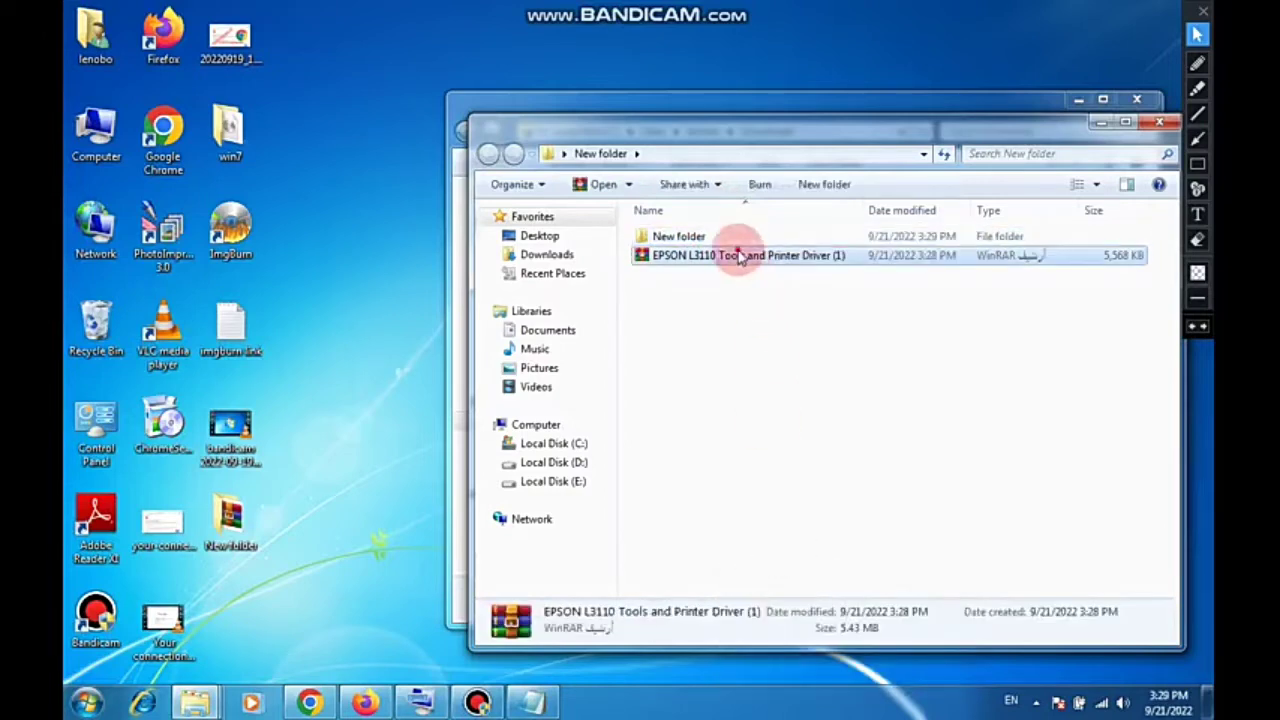
pyautogui.moveTo(738, 257); pyautogui.dragTo(730, 238)
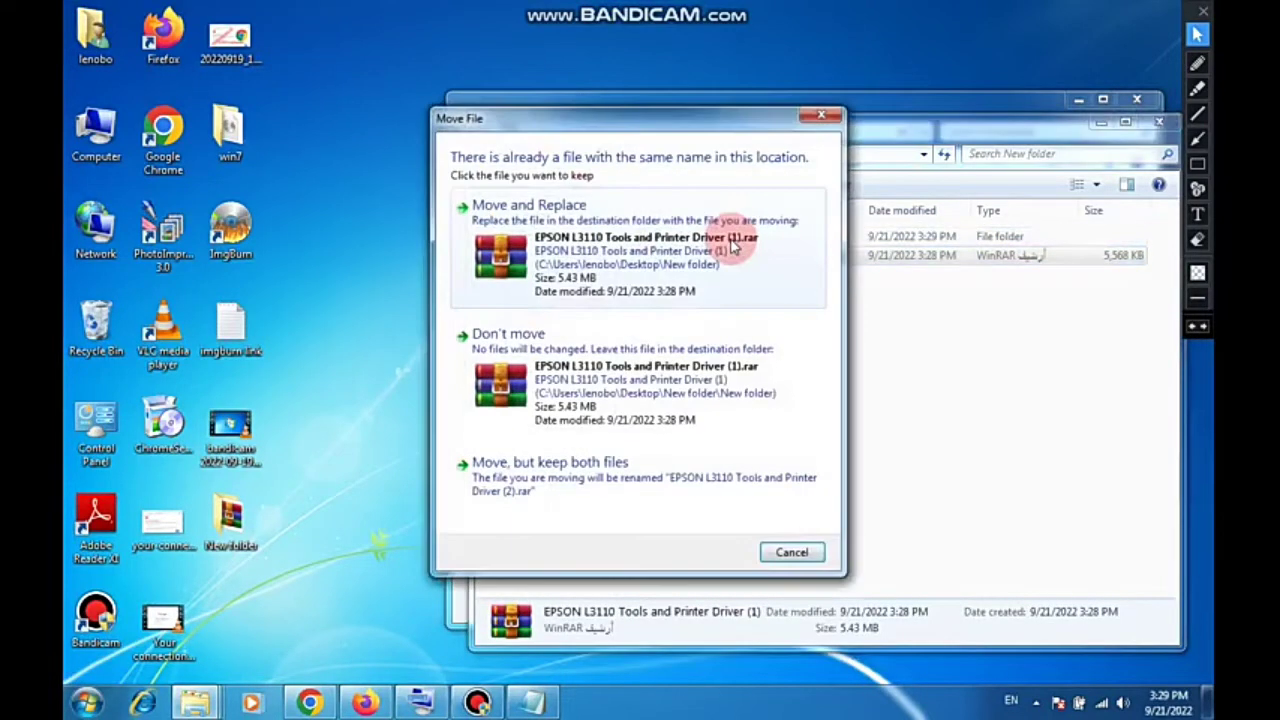
pyautogui.click(821, 115)
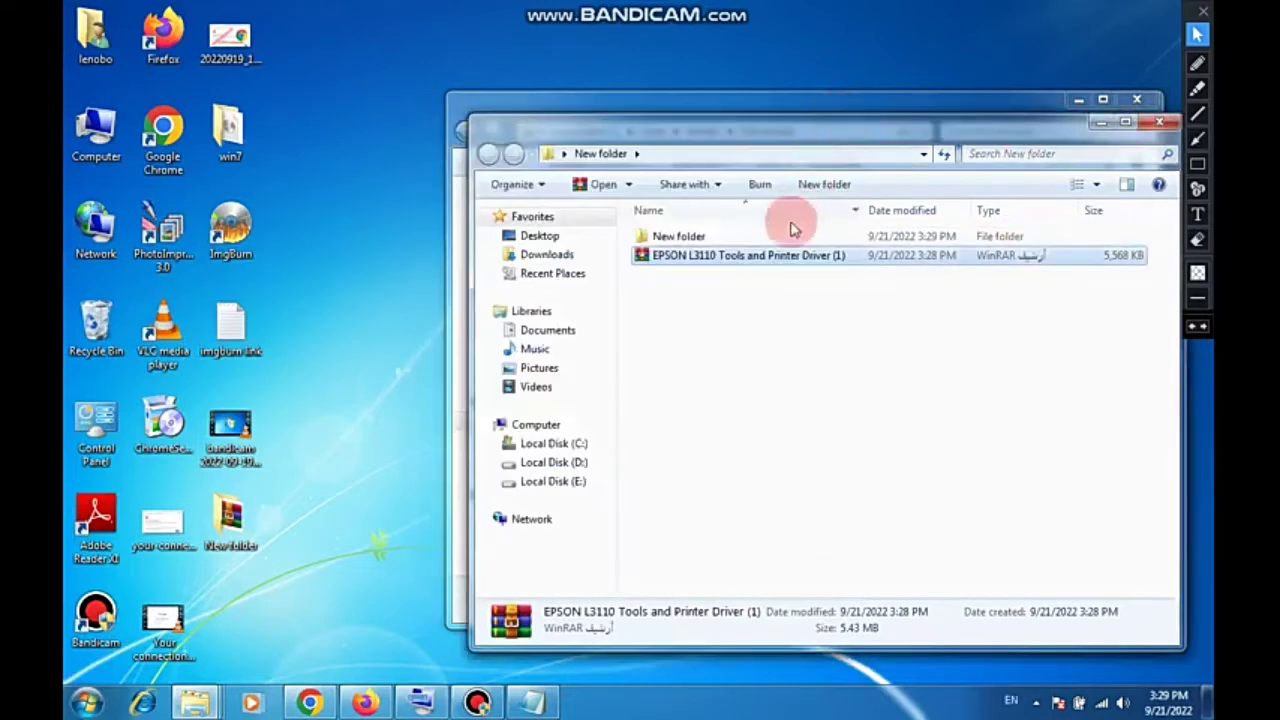
# - Open the New folder subfolder and extract the EPSON L3110 archive there with WinRAR's extract-here option
pyautogui.doubleClick(766, 234)
pyautogui.click(766, 238)
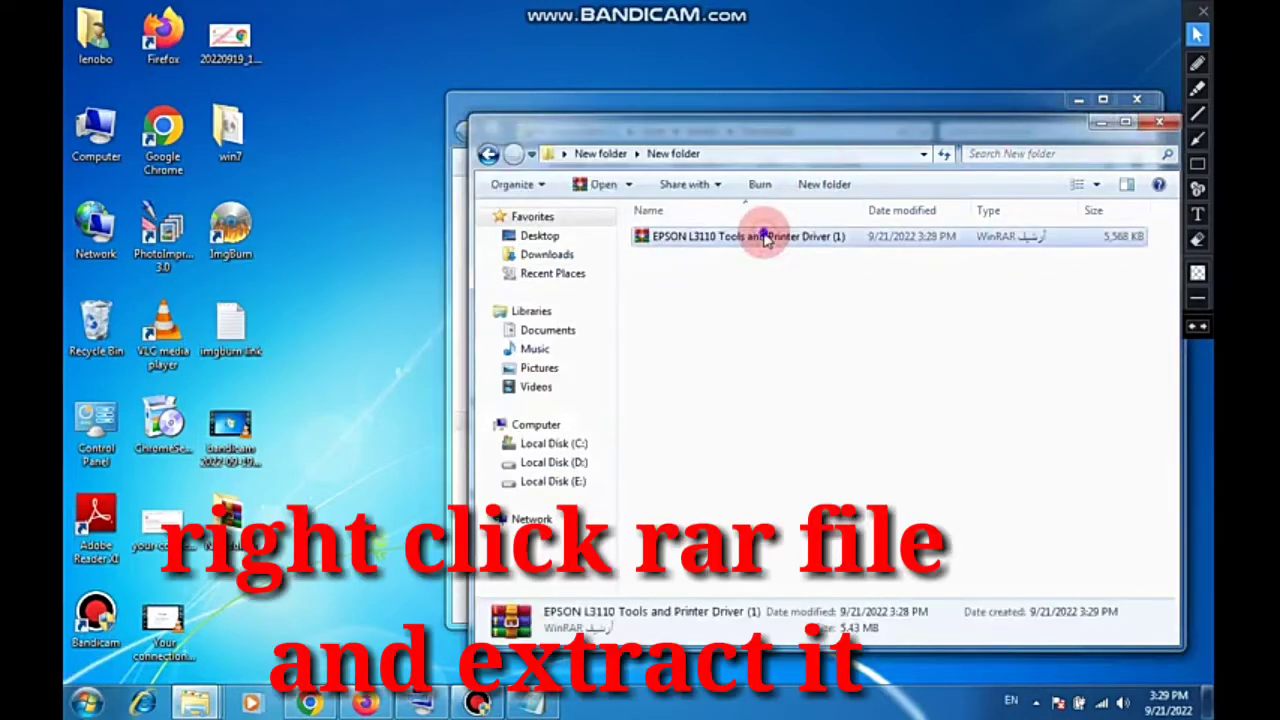
pyautogui.rightClick(766, 238)
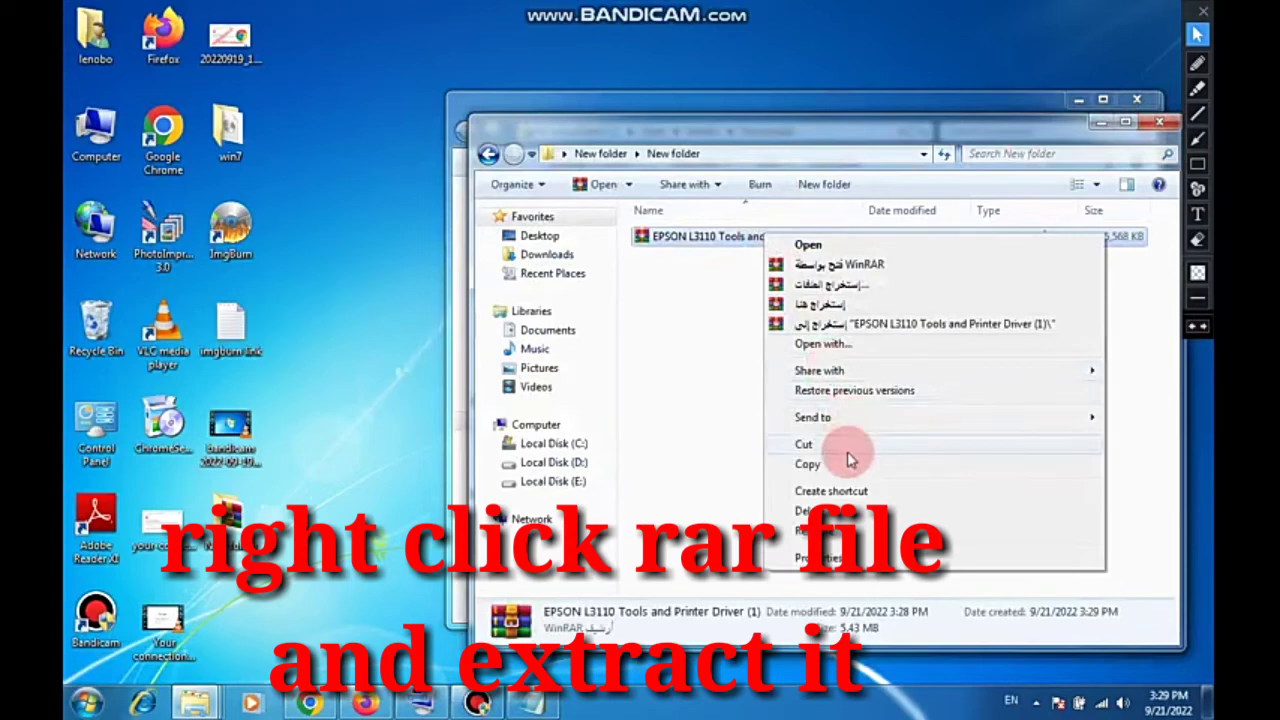
pyautogui.click(843, 306)
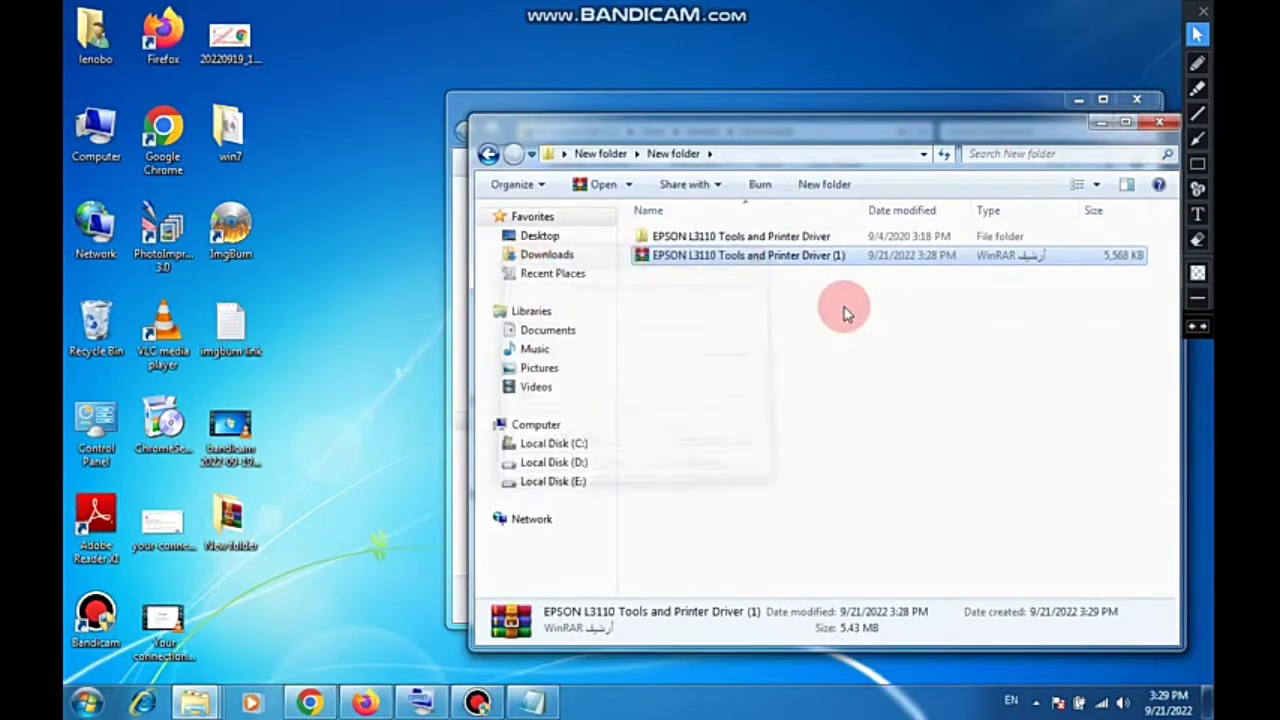
# - Open the extracted EPSON L3110 Tools and Printer Driver folder and its subfolder of the same name
pyautogui.doubleClick(810, 240)
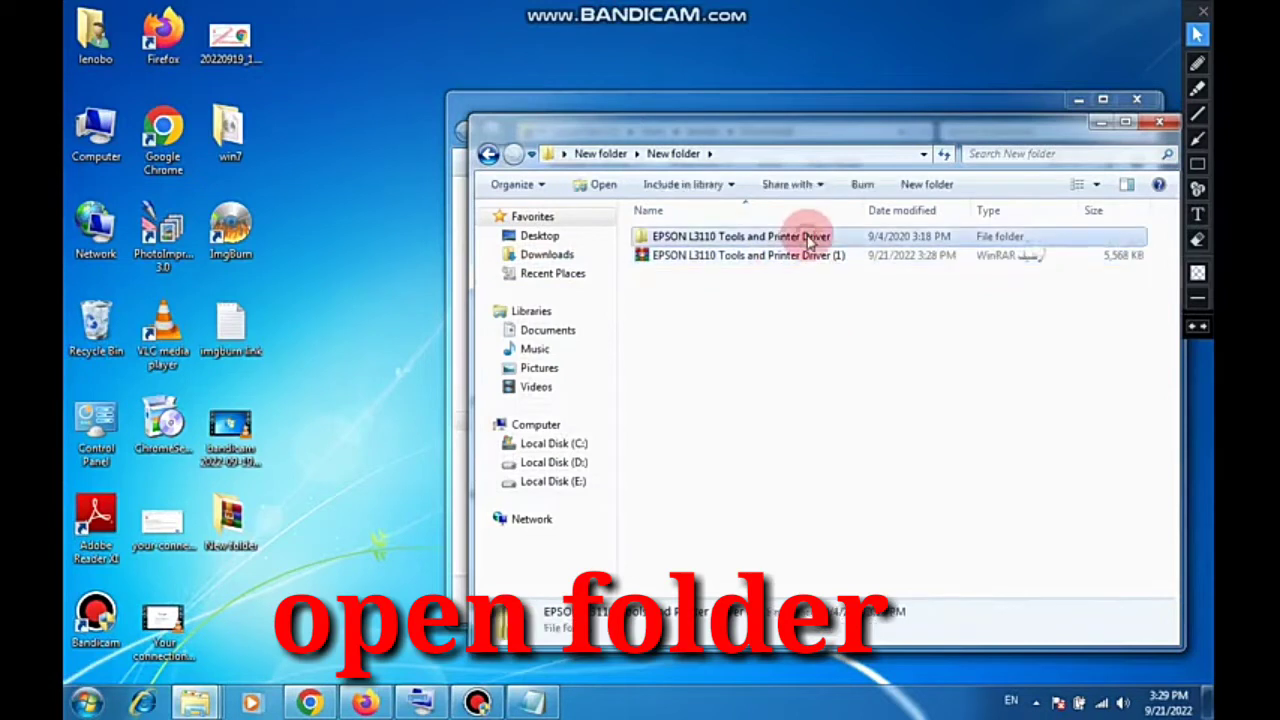
pyautogui.doubleClick(807, 237)
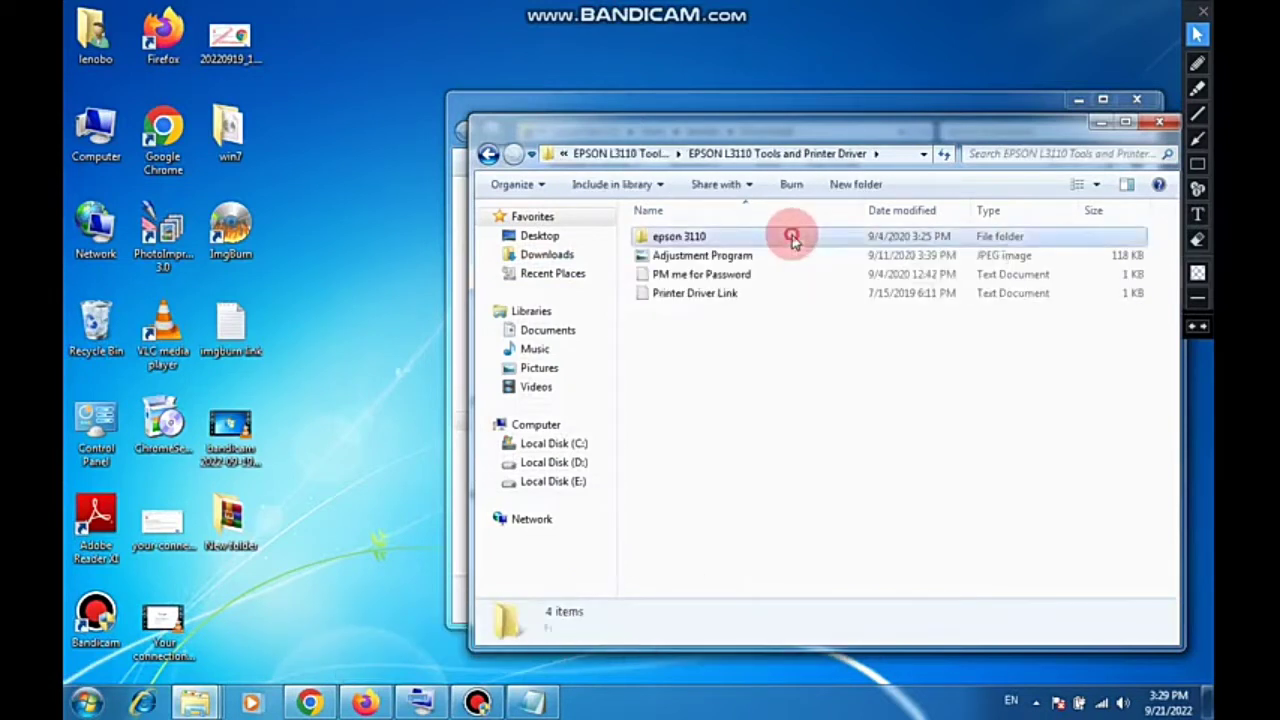
# - Open the epson 3110 folder and extract its EPSON L3110 archive there, supplying the archive password
pyautogui.doubleClick(680, 237)
pyautogui.click(793, 240)
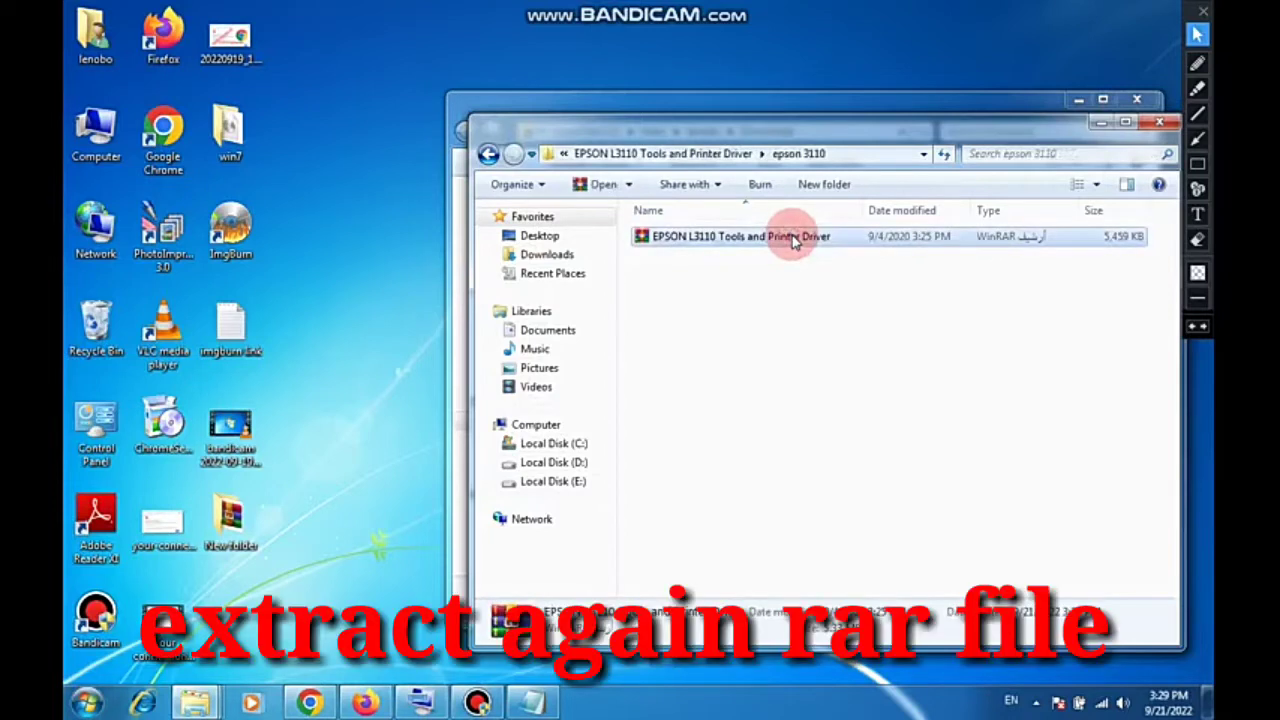
pyautogui.rightClick(793, 240)
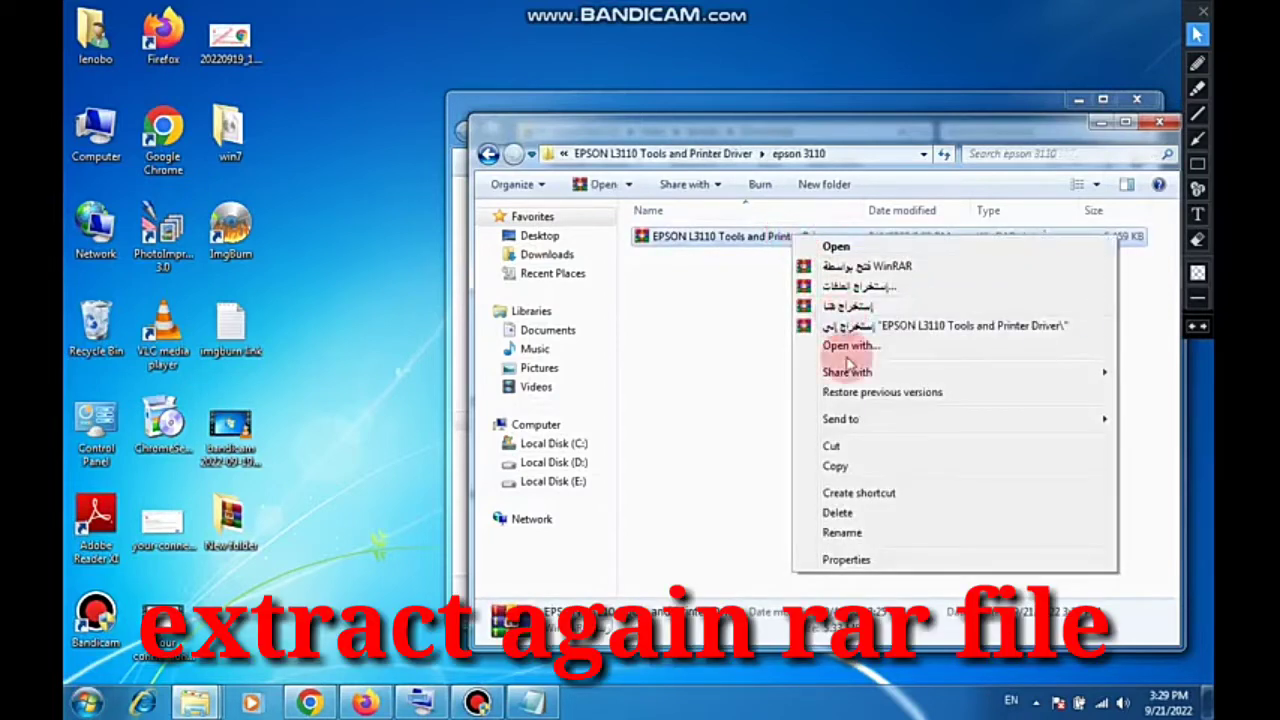
pyautogui.click(852, 306)
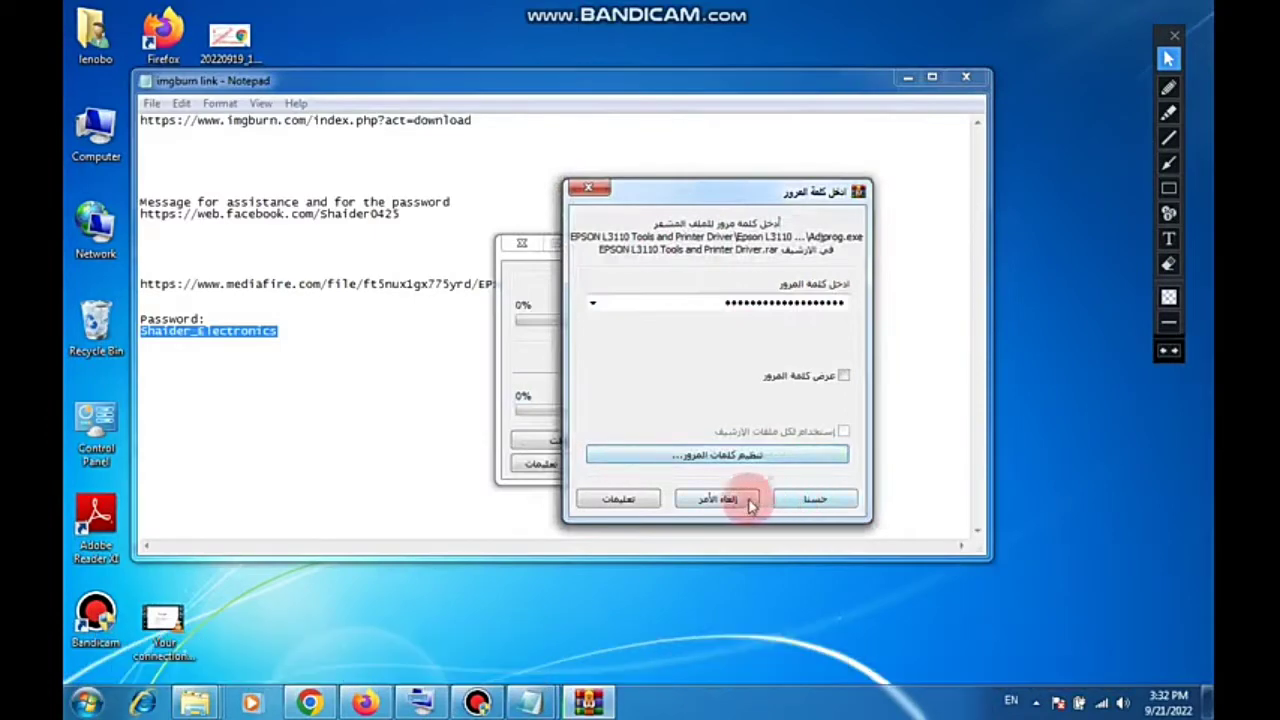
pyautogui.click(790, 497)
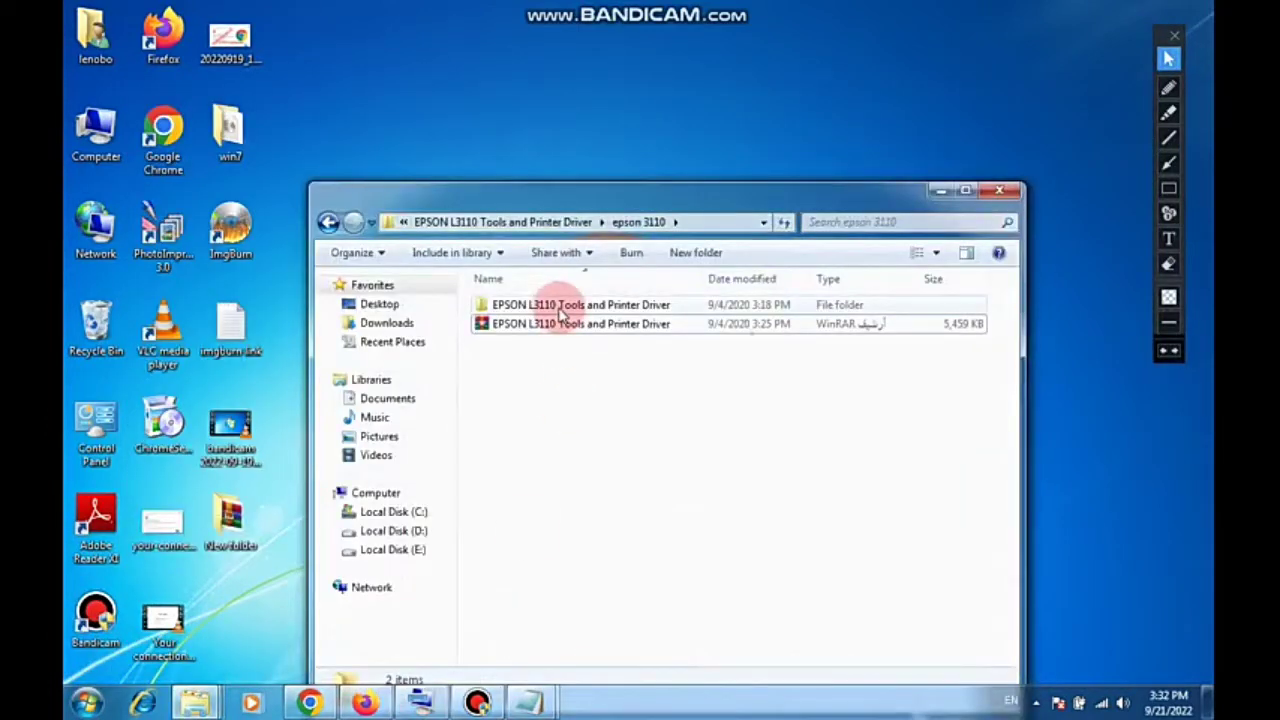
# - Open the newly extracted EPSON L3110 Tools and Printer Driver folder, down to the inner Epson L3110 multi pc folder
pyautogui.doubleClick(562, 306)
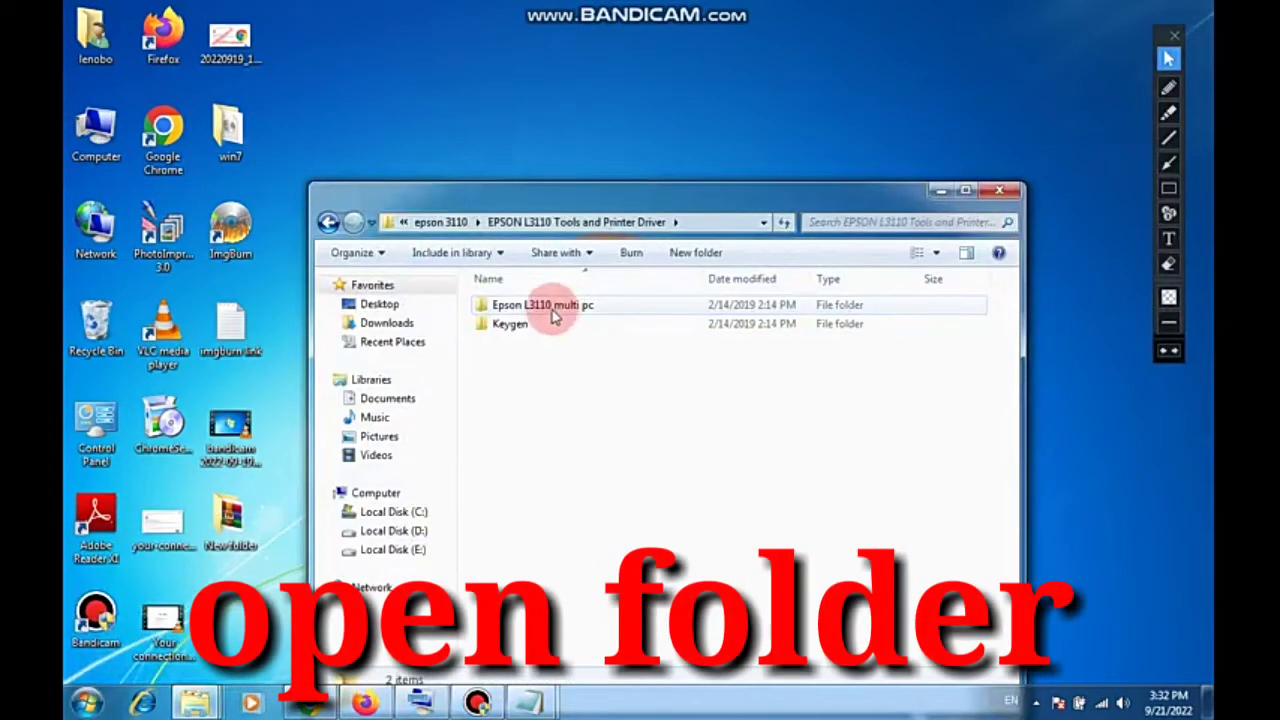
pyautogui.doubleClick(553, 308)
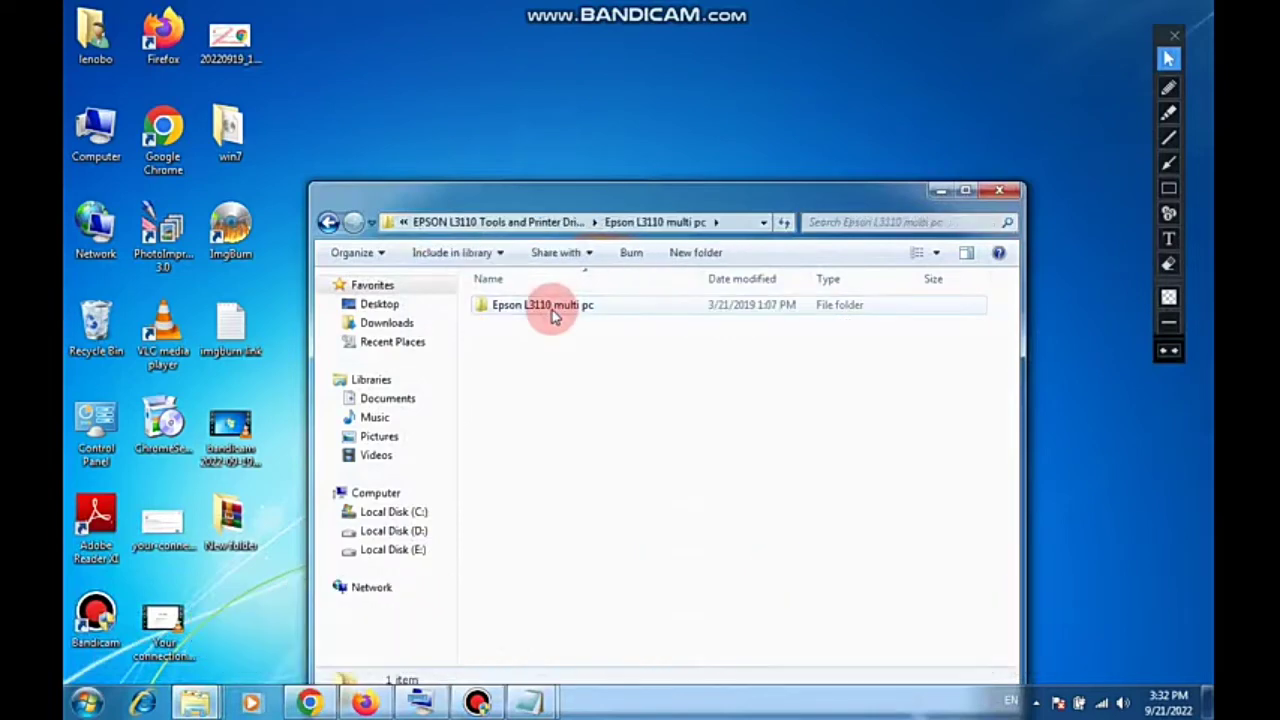
pyautogui.click(553, 308)
pyautogui.doubleClick(553, 308)
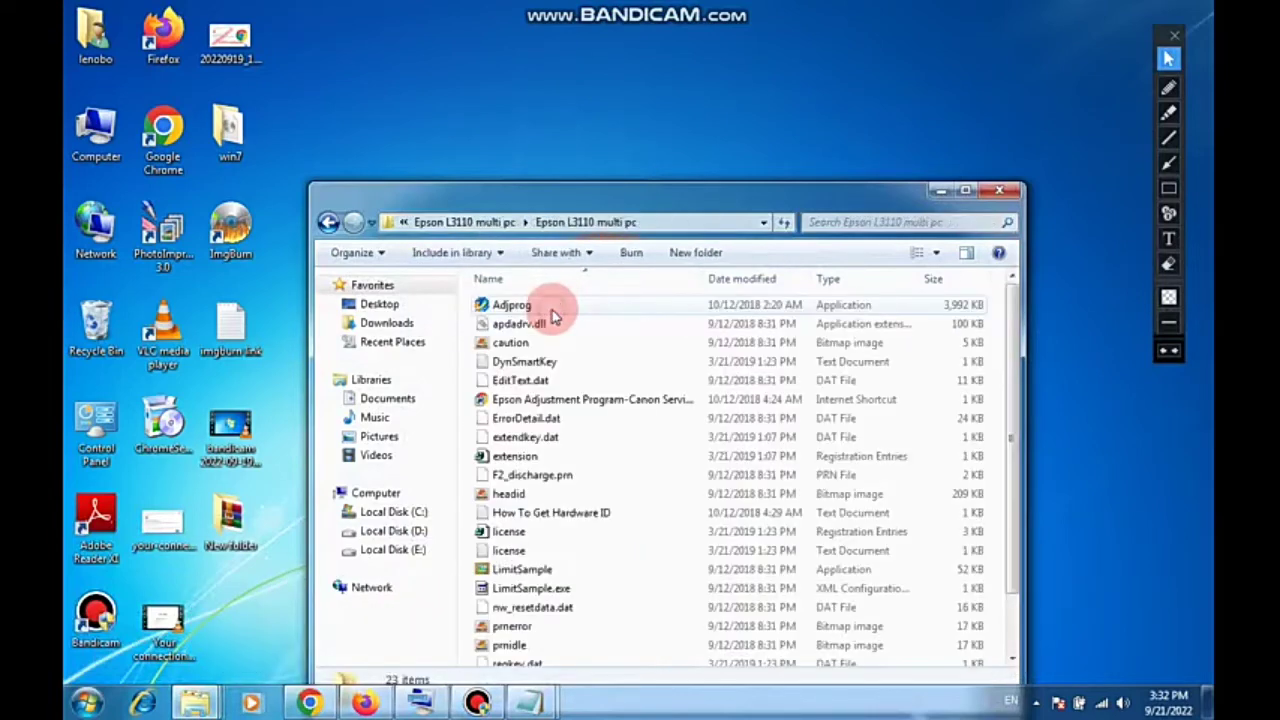
# - Run Adjprog to look up this computer's machine ID and close its messages
pyautogui.click(612, 314)
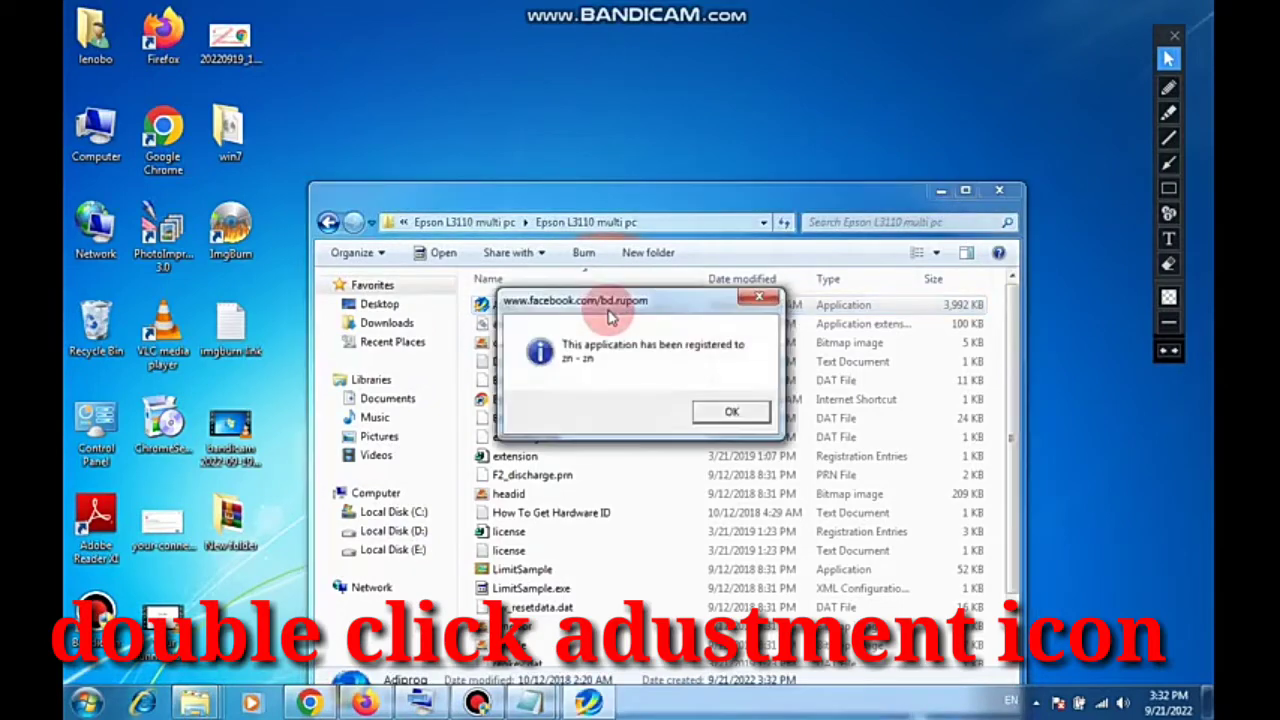
pyautogui.click(705, 416)
pyautogui.click(657, 404)
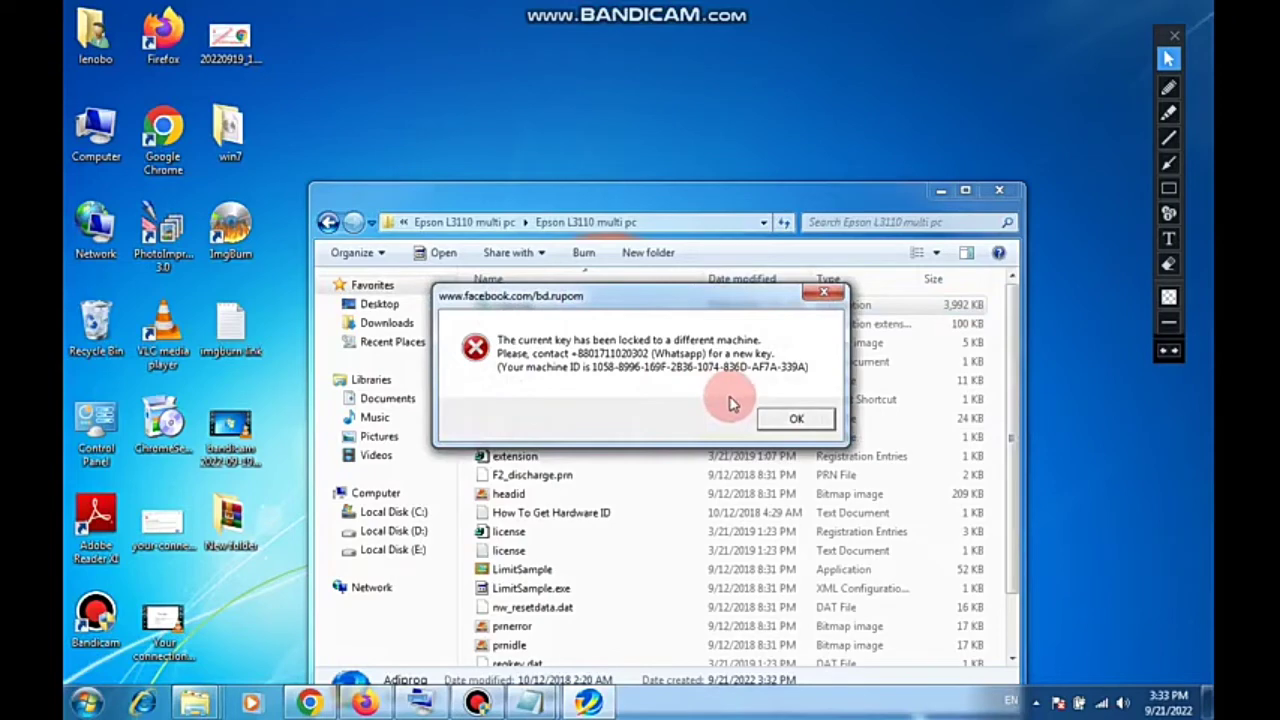
pyautogui.click(795, 419)
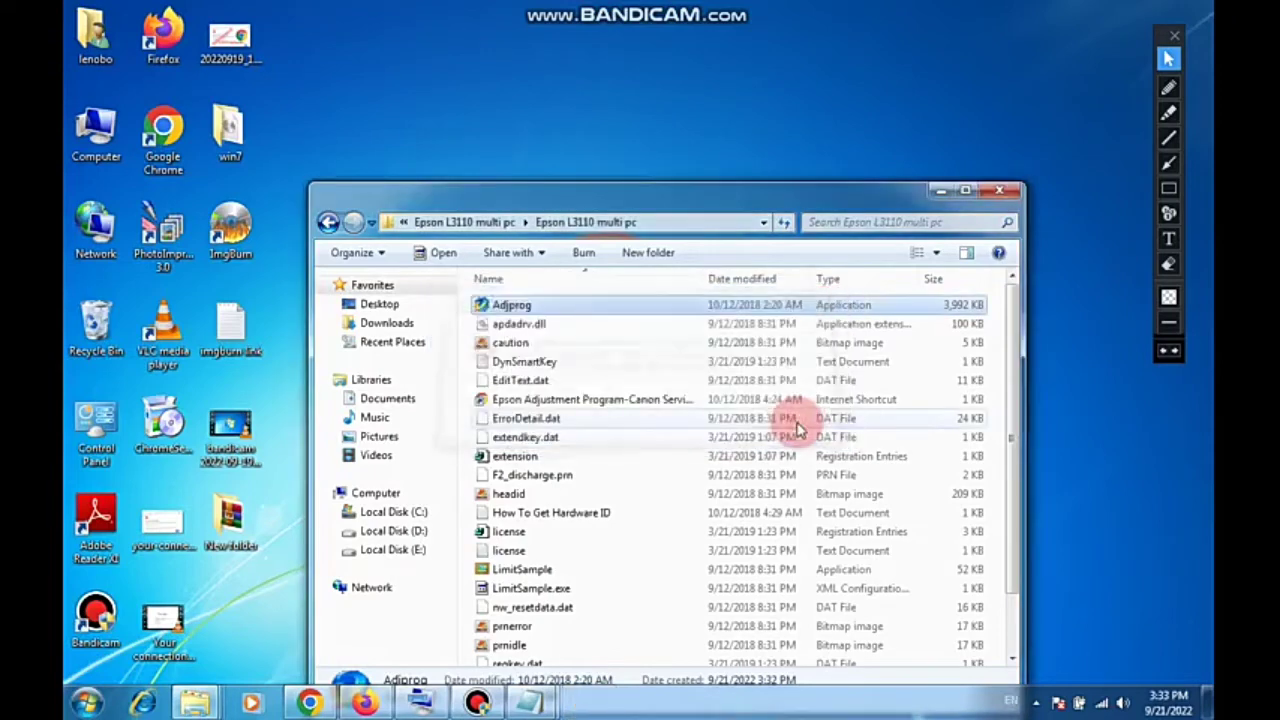
# - Return to the EPSON L3110 Tools and Printer Driver folder and open Keygen and its subfolder of the same name
pyautogui.click(327, 223)
pyautogui.click(327, 223)
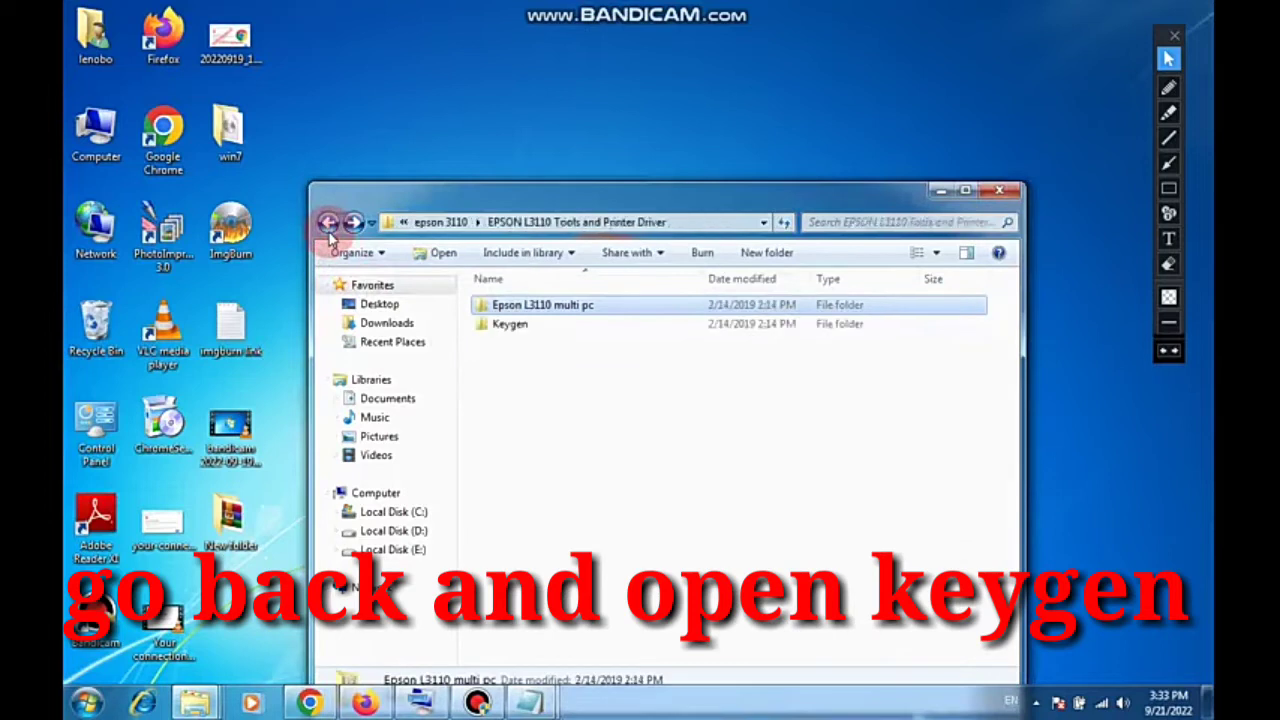
pyautogui.click(520, 322)
pyautogui.doubleClick(533, 330)
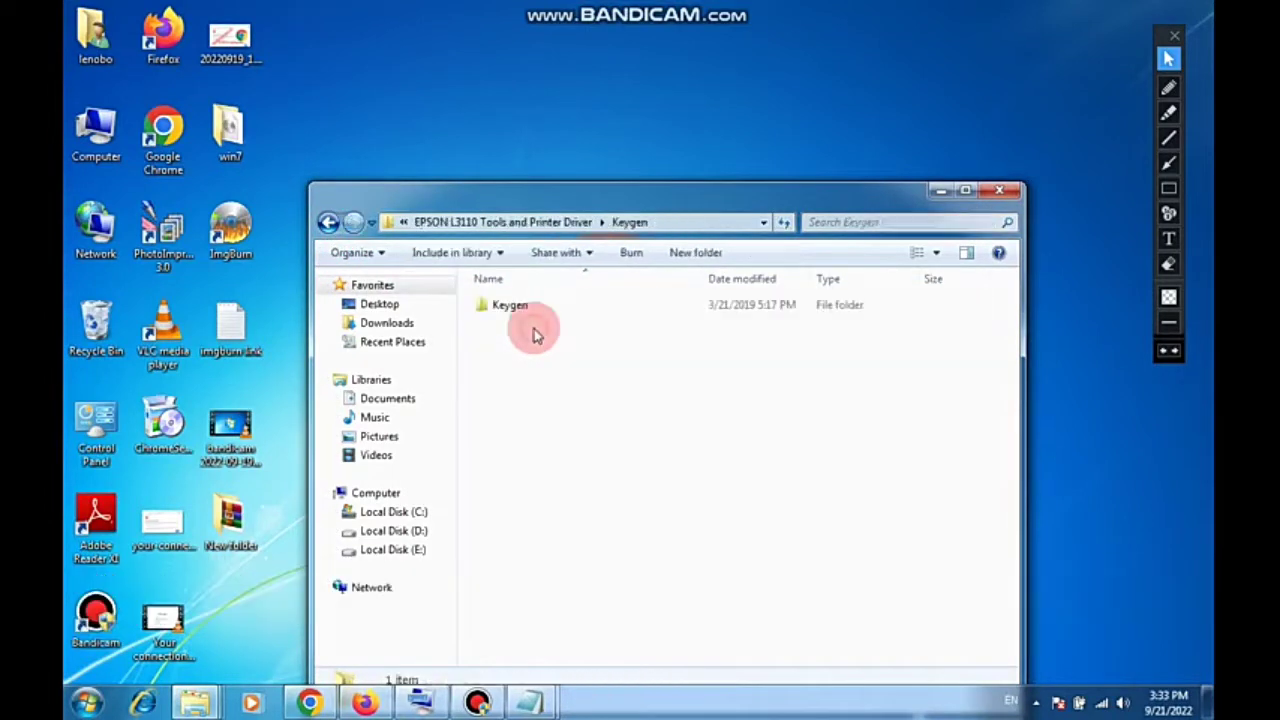
pyautogui.click(528, 310)
pyautogui.doubleClick(524, 306)
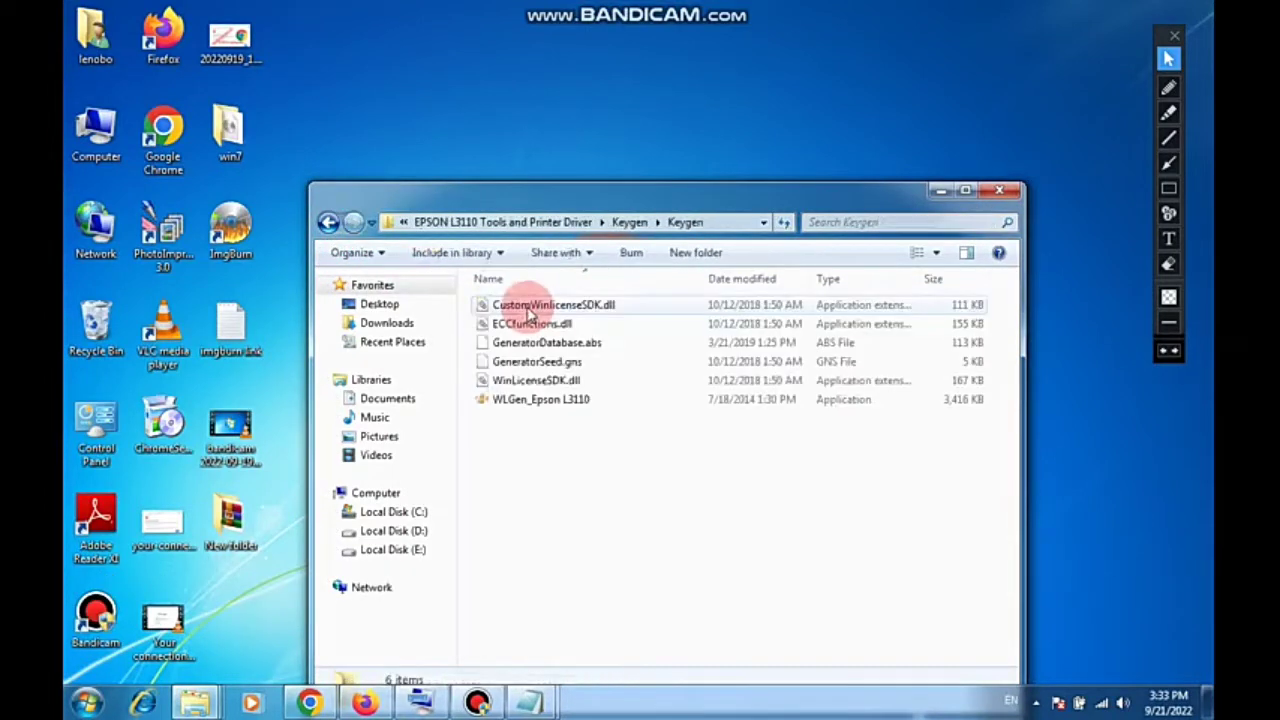
# - Launch WLGen_Epson L3110 and open its License Manager
pyautogui.click(540, 399)
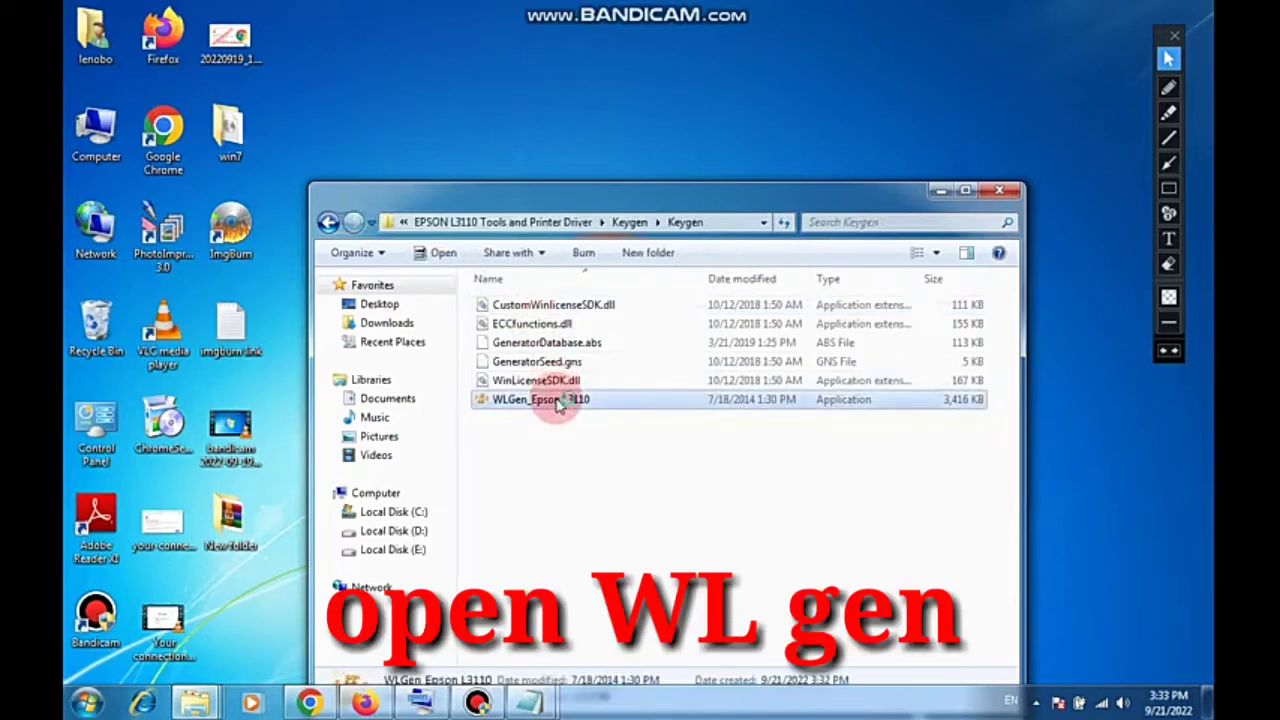
pyautogui.doubleClick(558, 401)
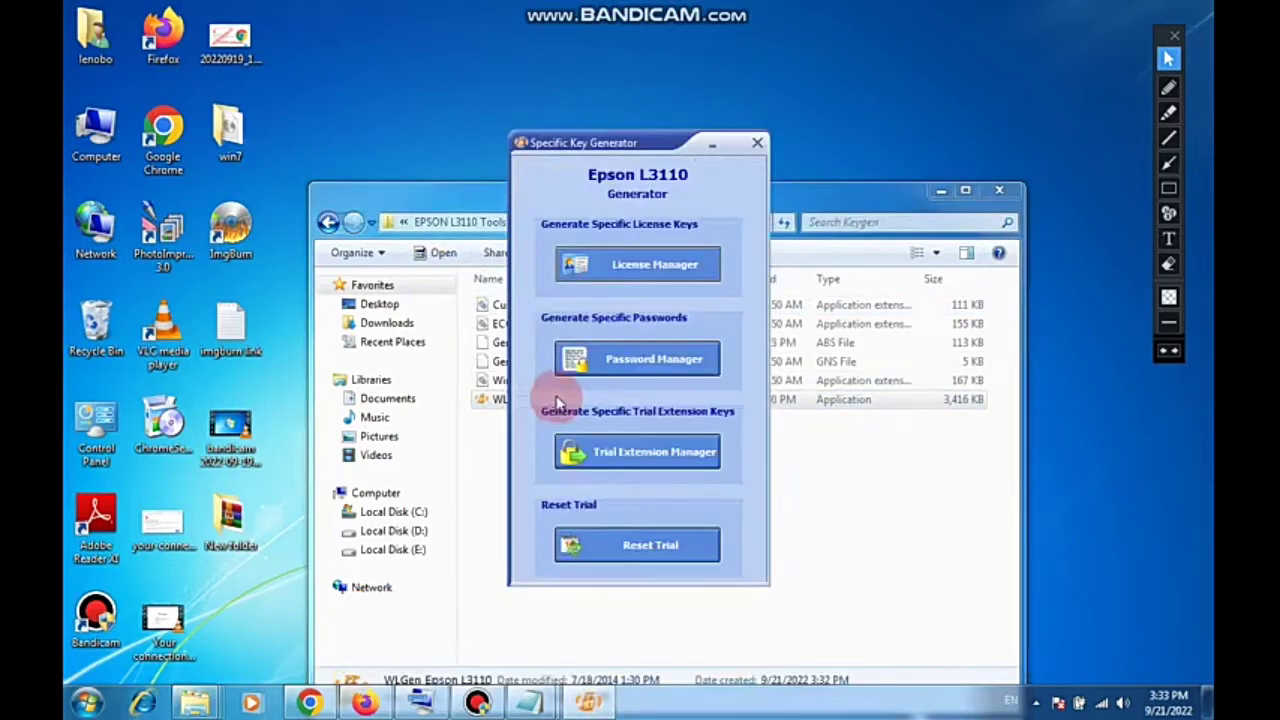
pyautogui.click(622, 272)
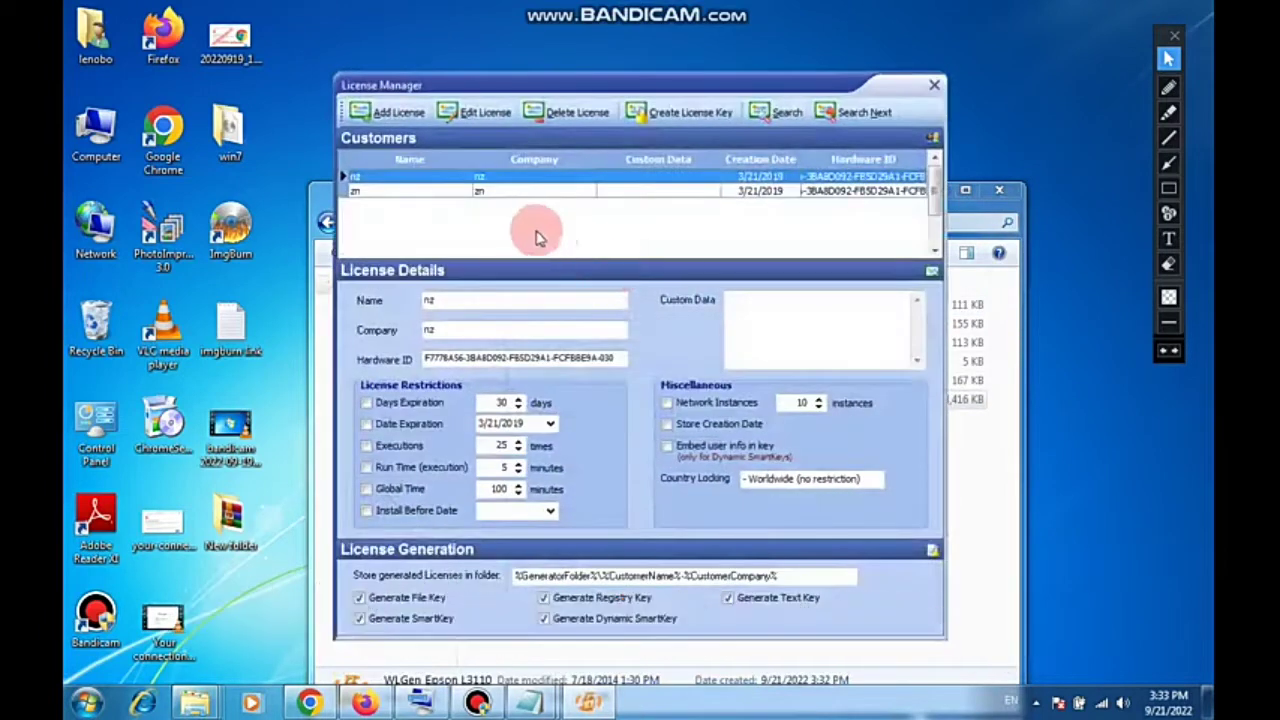
# - Start a new license and enter the customer's name with the on-screen keyboard
pyautogui.click(399, 114)
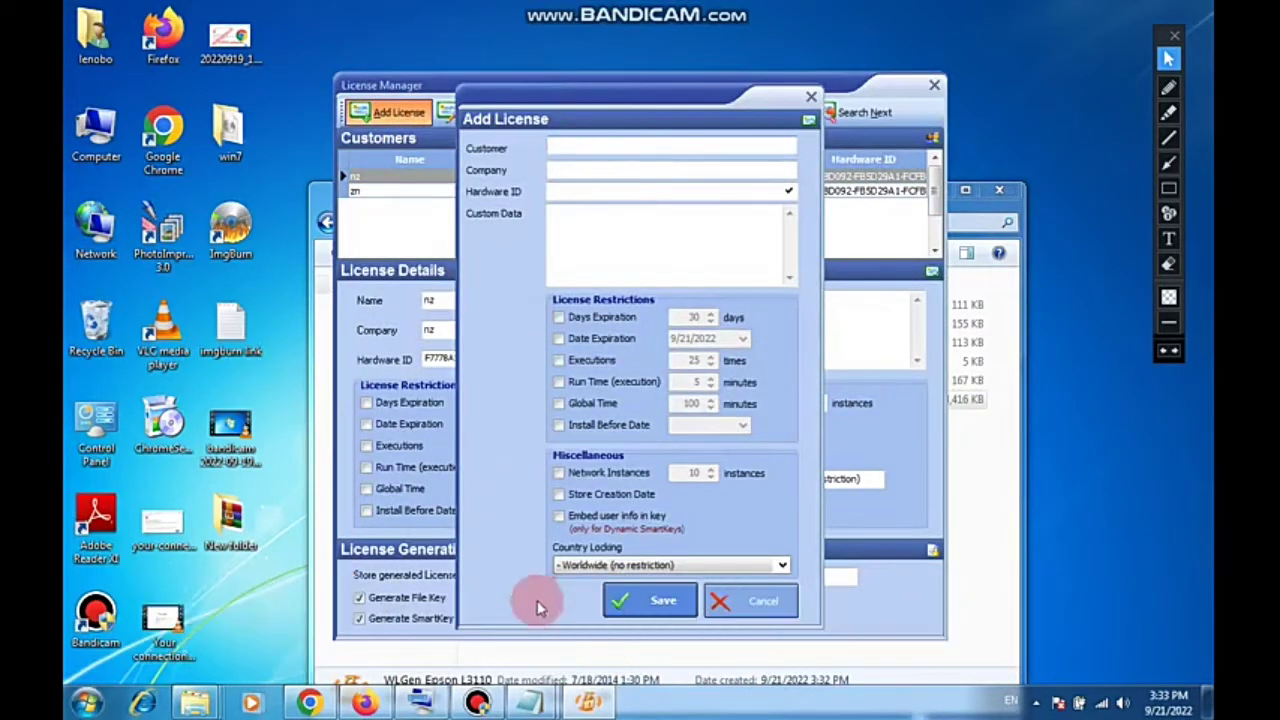
pyautogui.click(423, 703)
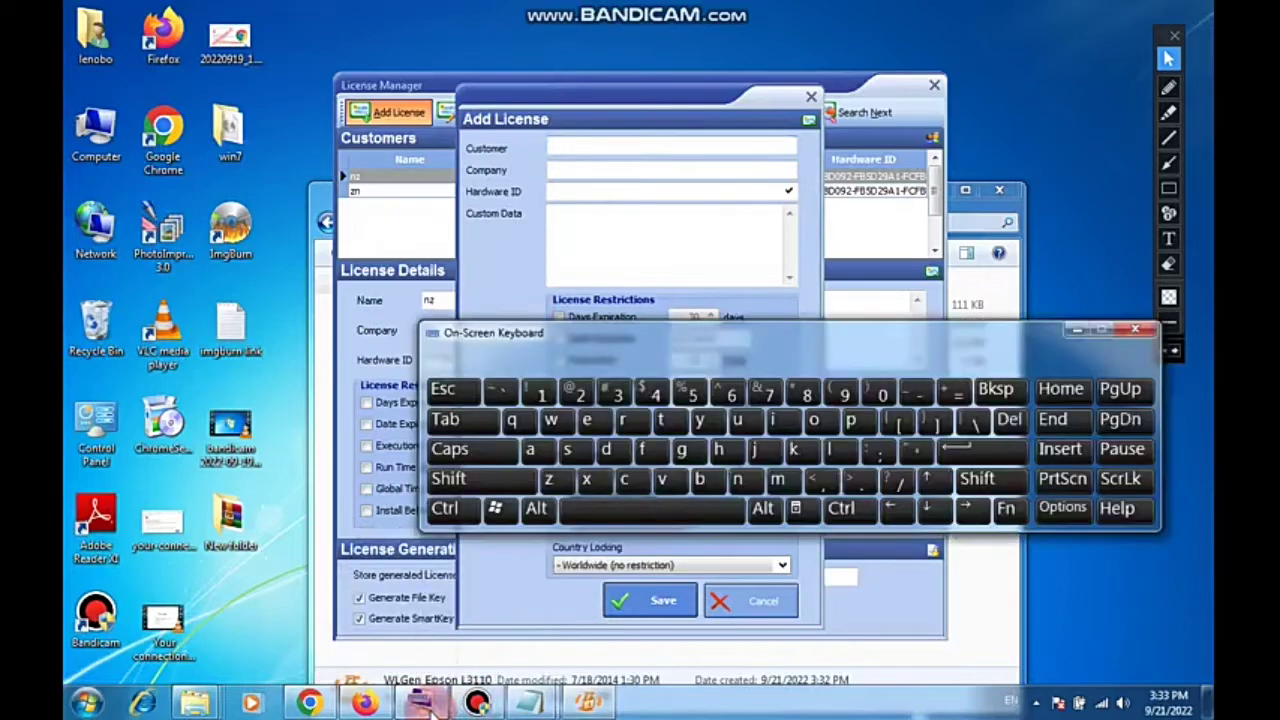
pyautogui.click(575, 150)
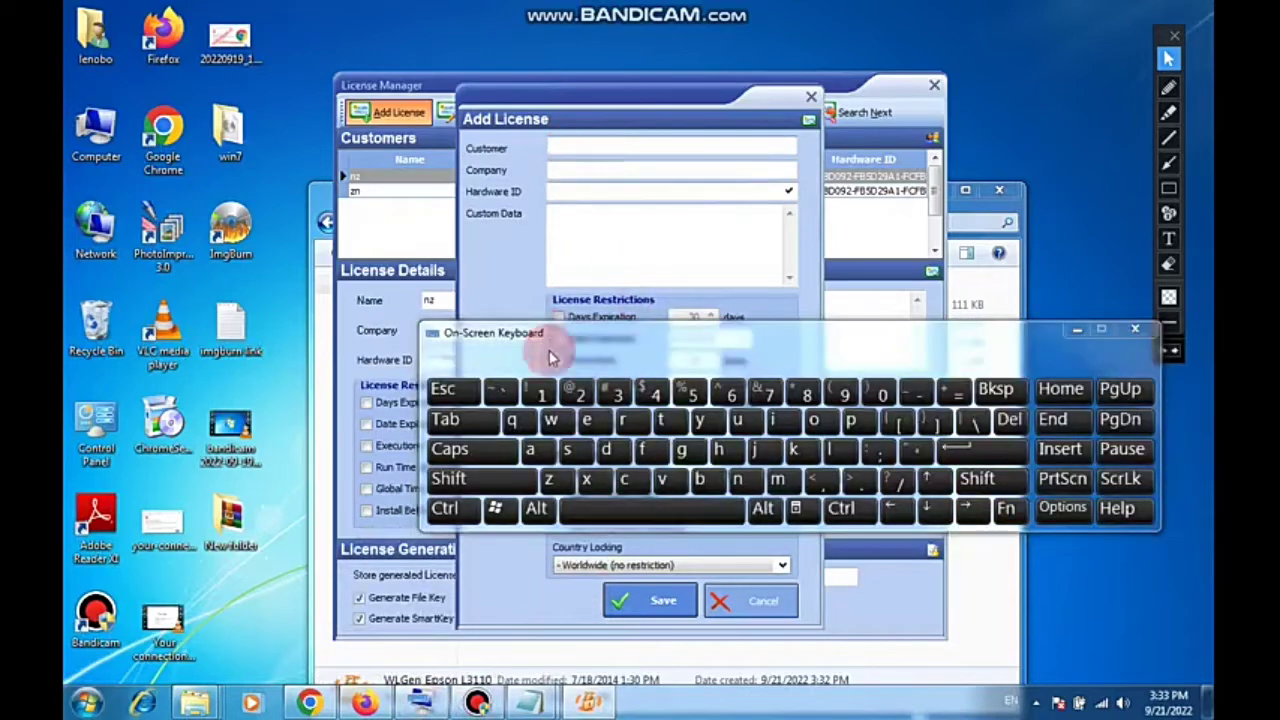
pyautogui.click(567, 449)
pyautogui.click(531, 450)
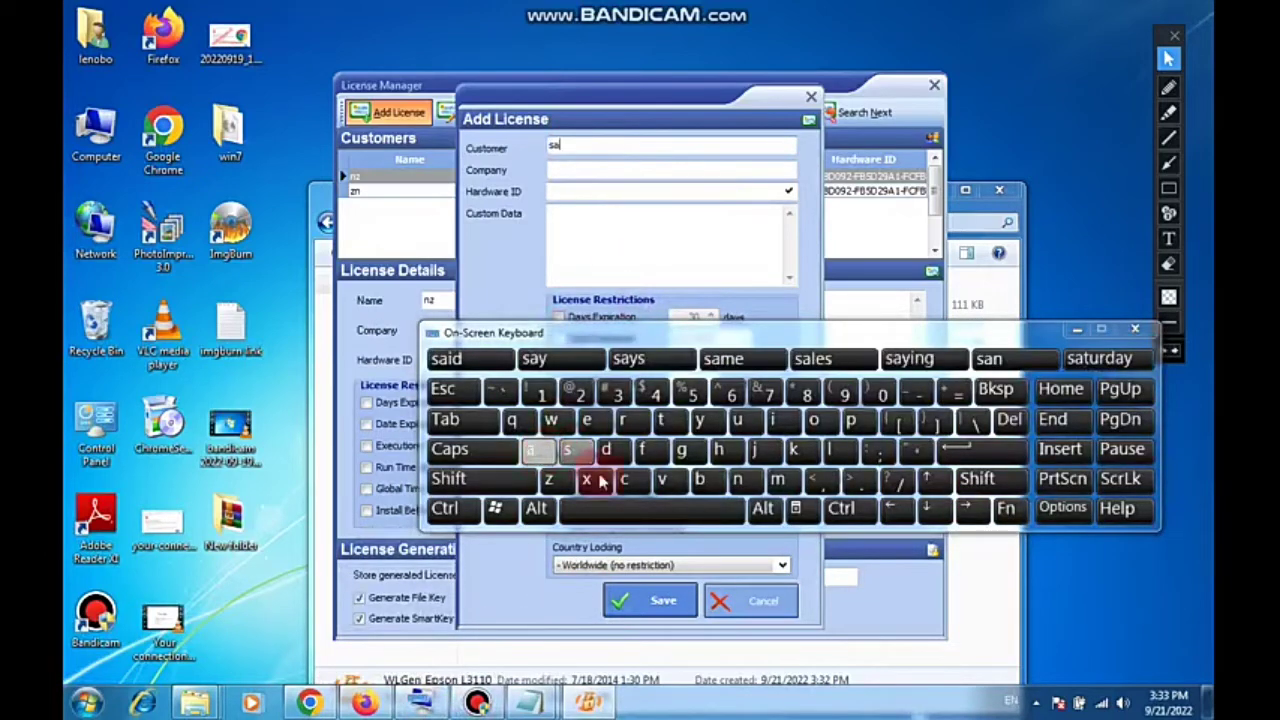
pyautogui.click(626, 480)
pyautogui.click(718, 450)
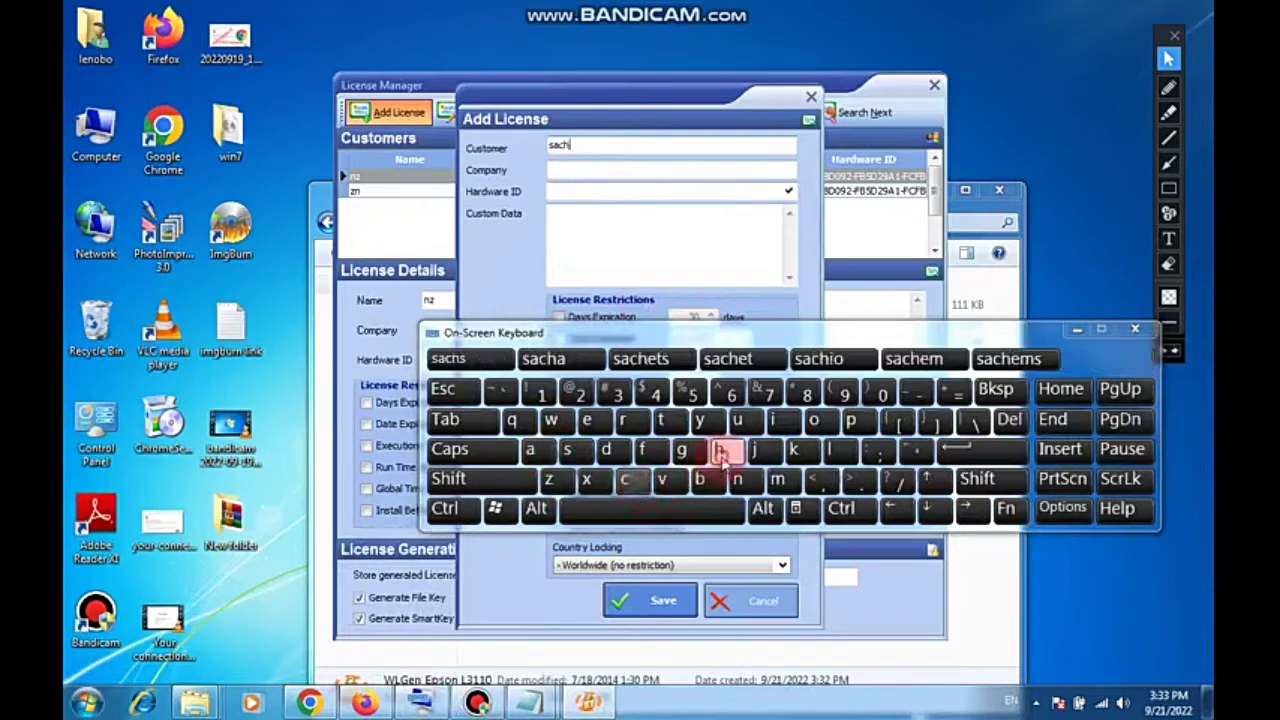
pyautogui.click(776, 420)
pyautogui.click(750, 481)
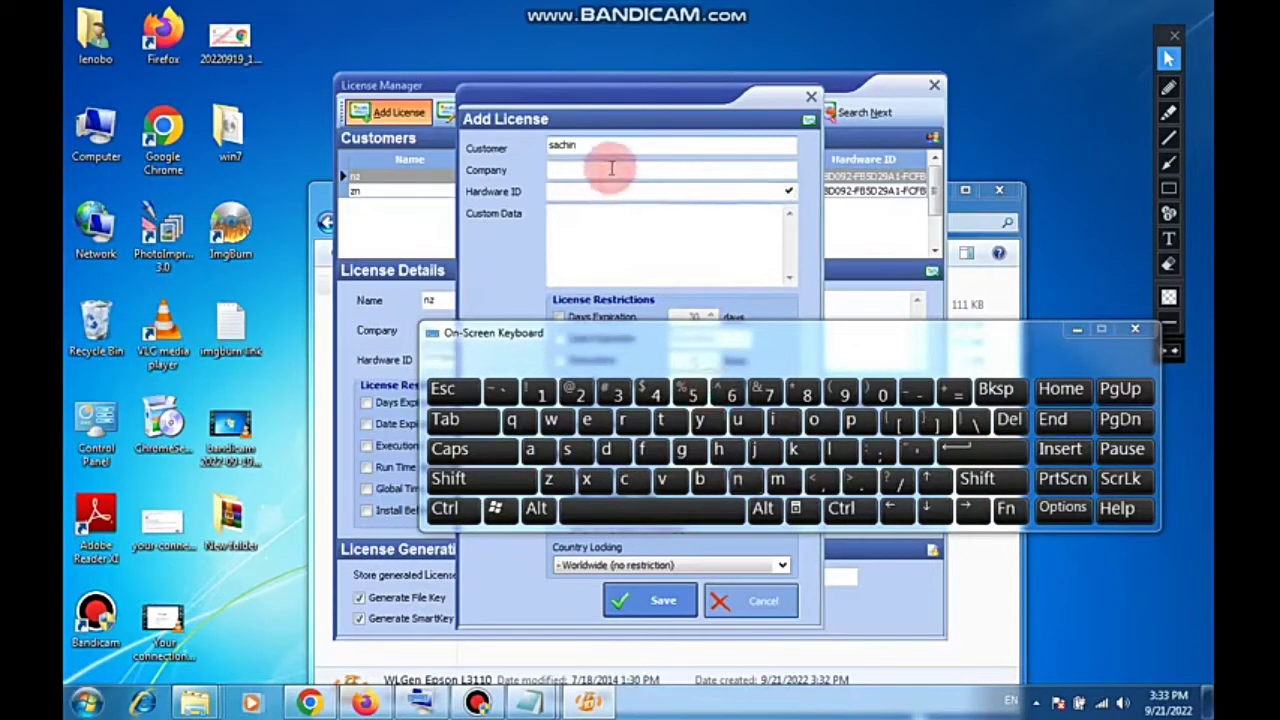
# - Fill in the new license's company name with the on-screen keyboard
pyautogui.click(793, 452)
pyautogui.click(742, 422)
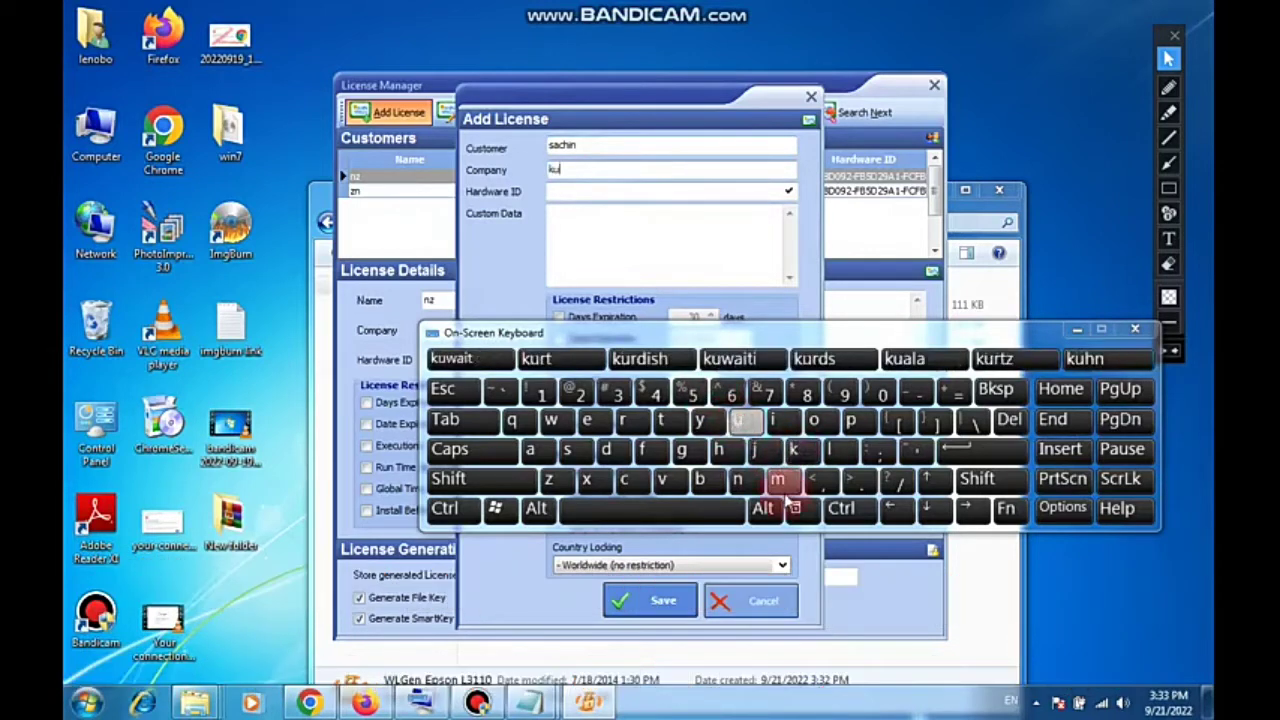
pyautogui.click(780, 482)
pyautogui.click(538, 450)
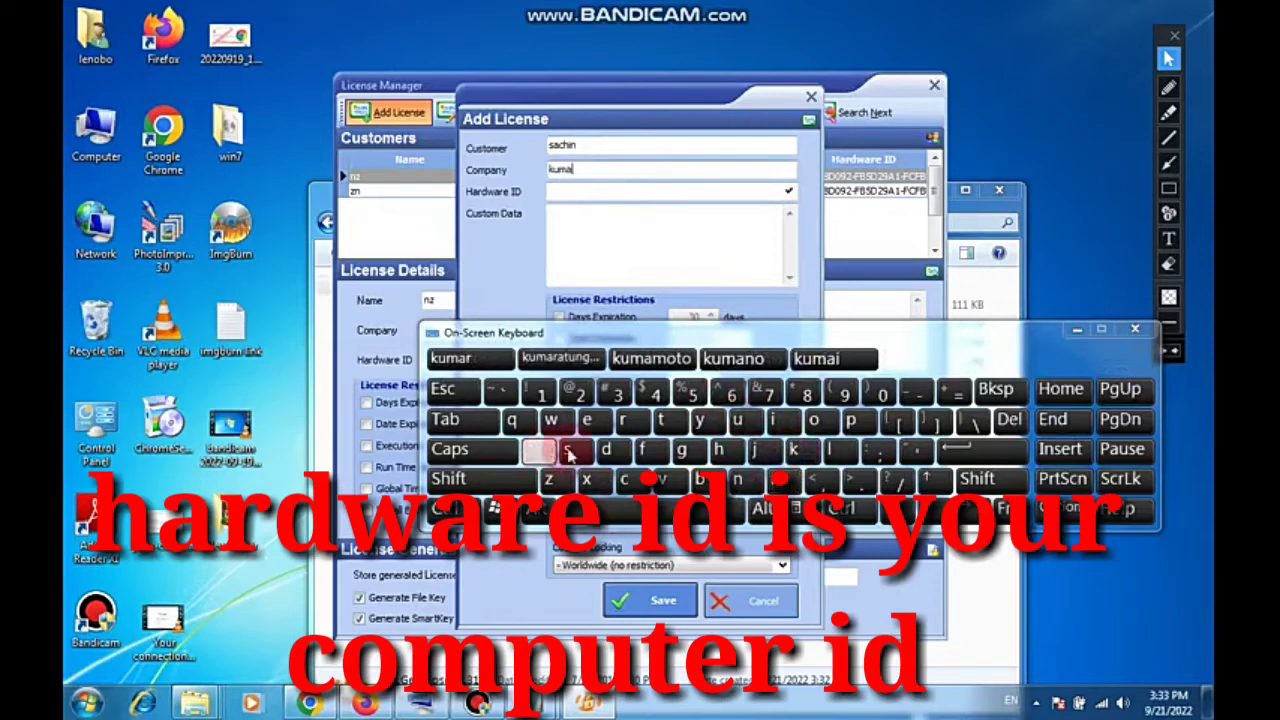
pyautogui.click(622, 422)
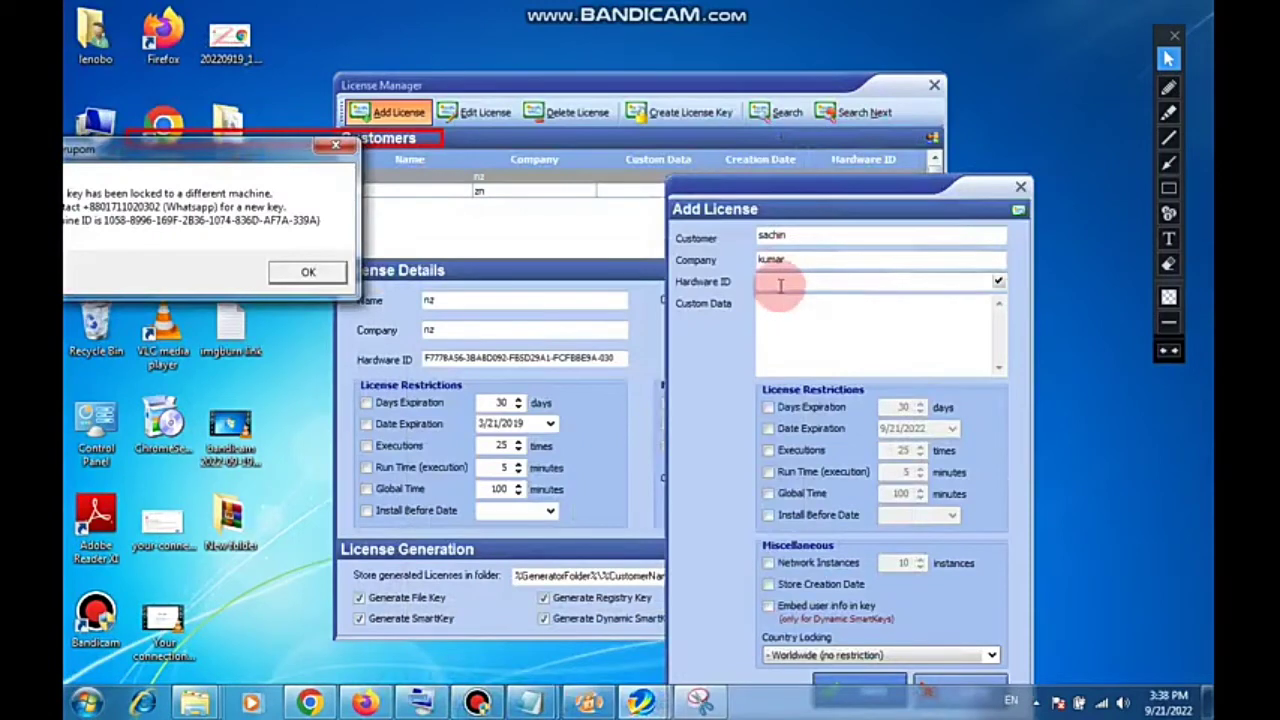
# - Enter the machine ID from the Adjprog message as the license's Hardware ID and save the license
pyautogui.click(780, 286)
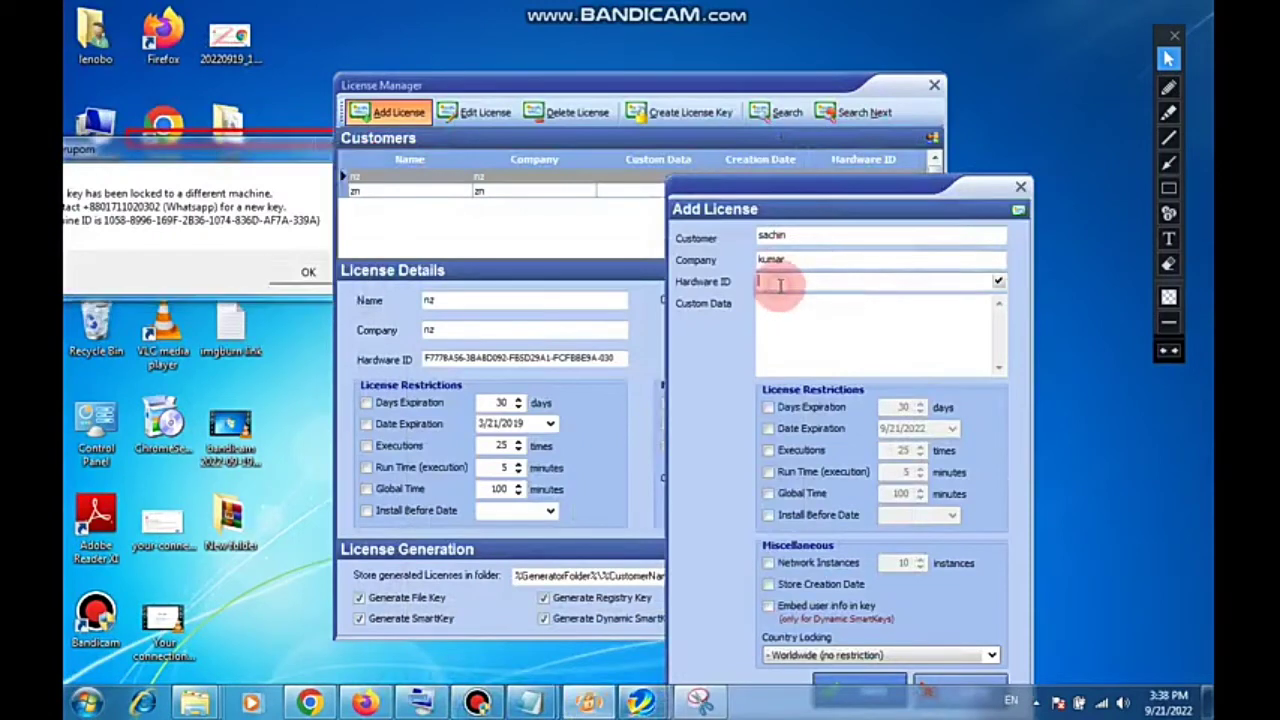
pyautogui.click(342, 283)
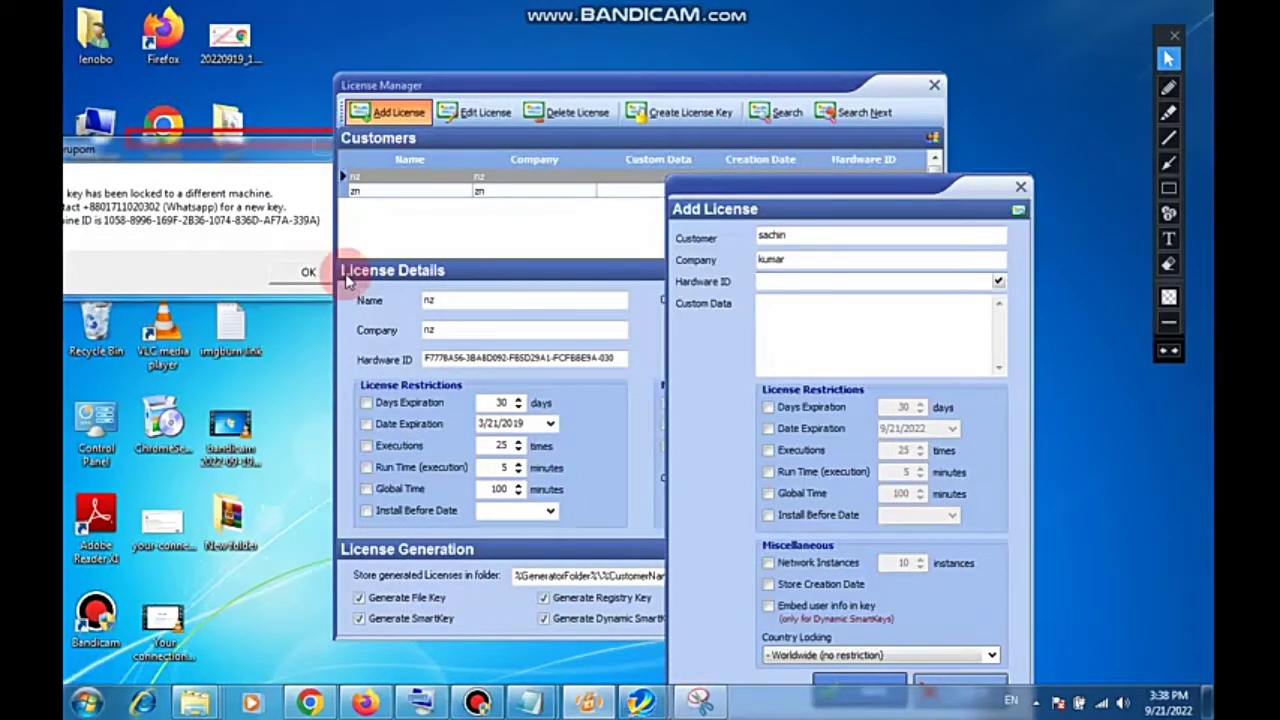
pyautogui.write('10')
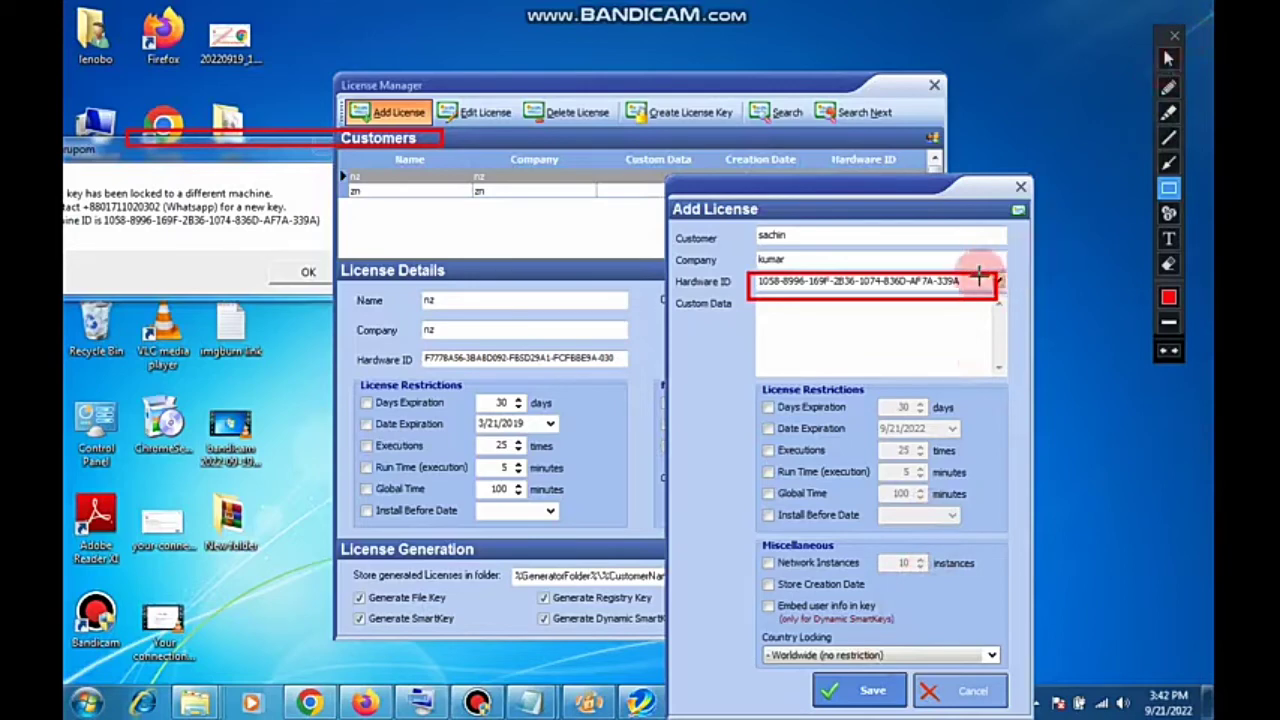
pyautogui.click(873, 690)
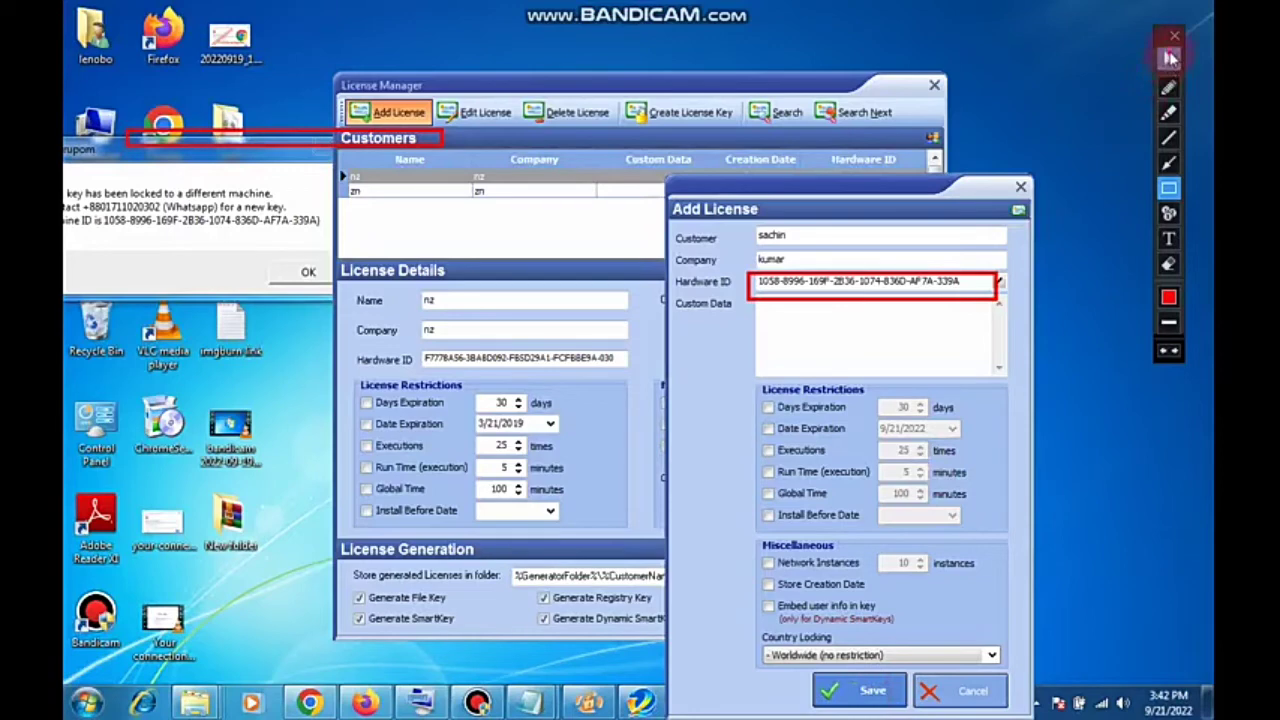
pyautogui.click(850, 693)
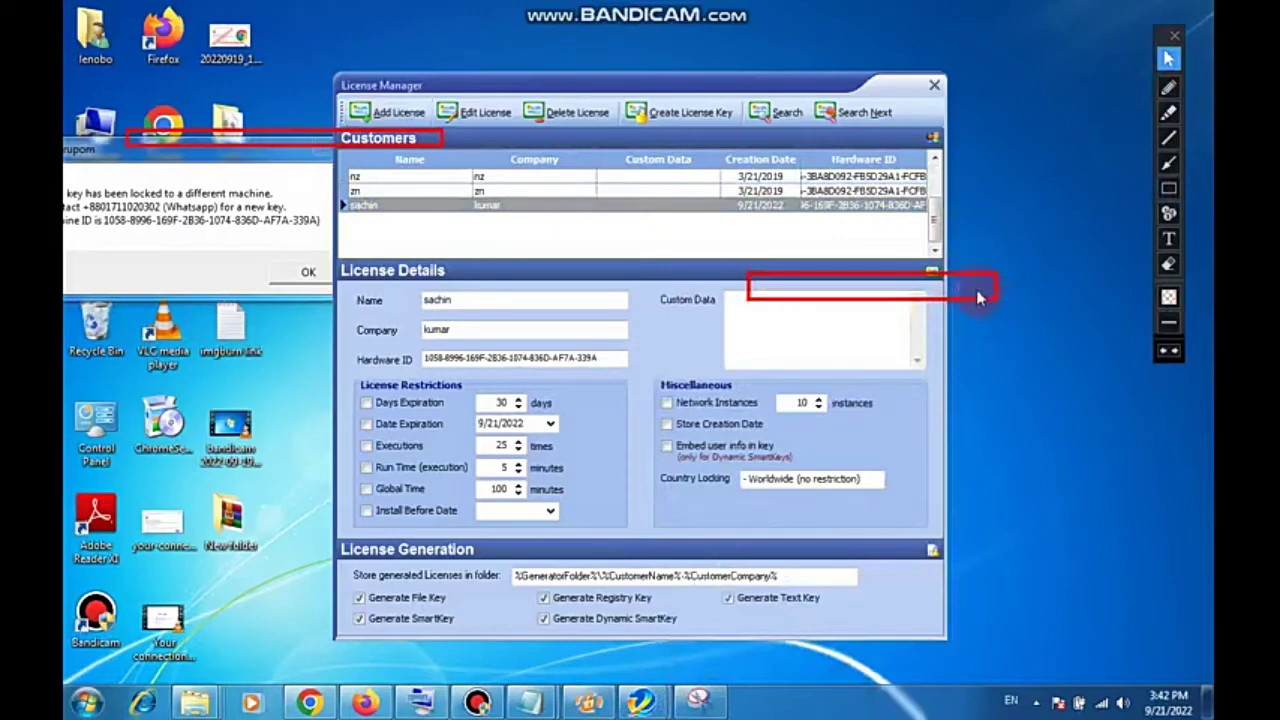
# - Create the license key for the newly added customer and return to the Adjprog machine ID message
pyautogui.click(856, 348)
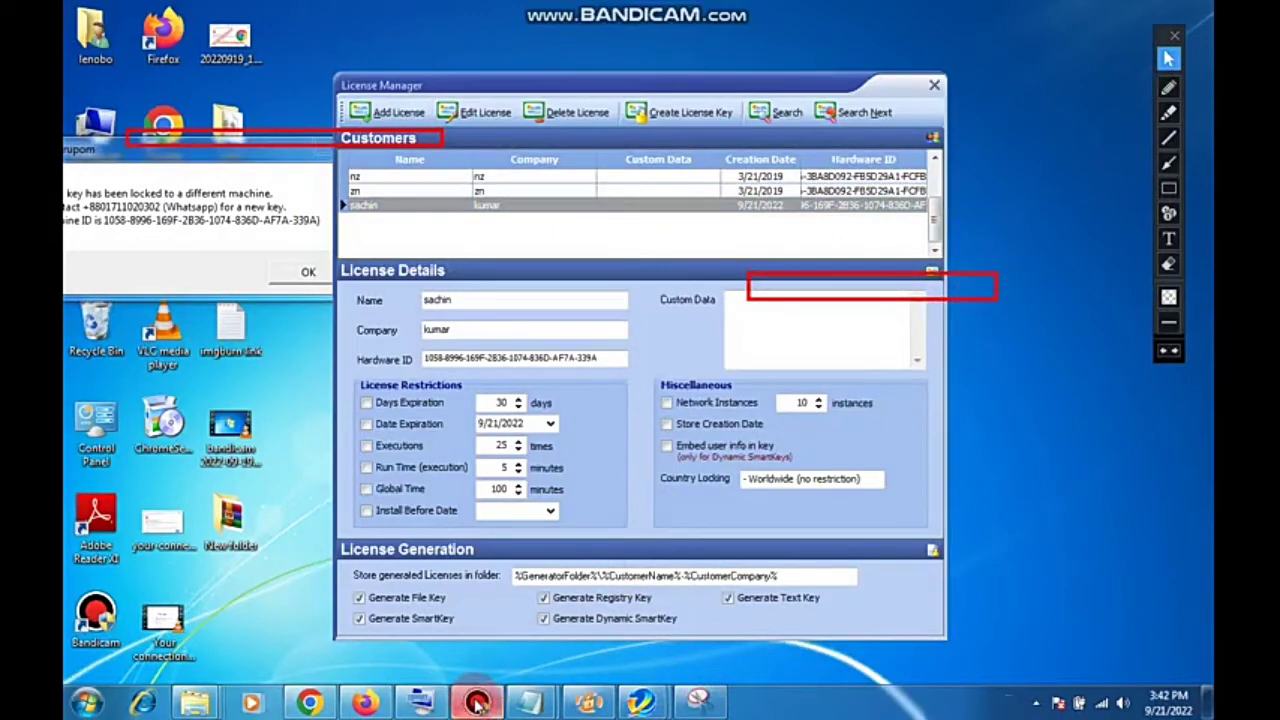
pyautogui.click(686, 230)
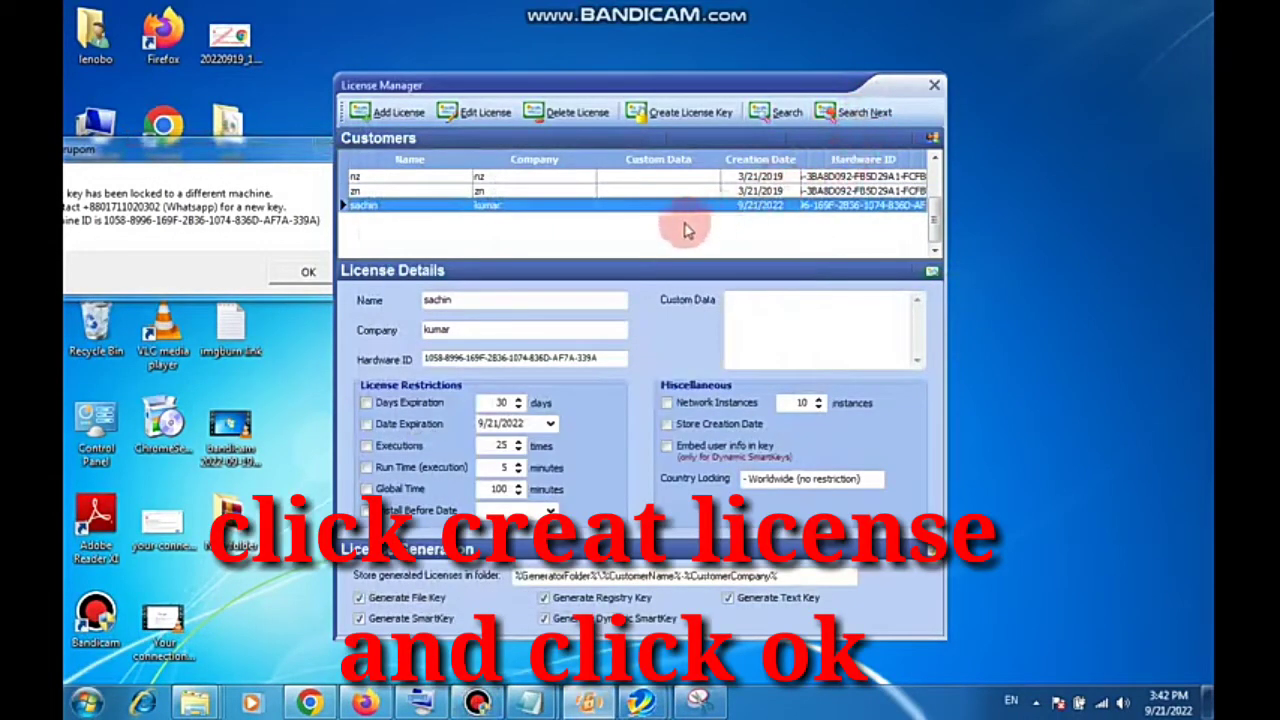
pyautogui.click(697, 114)
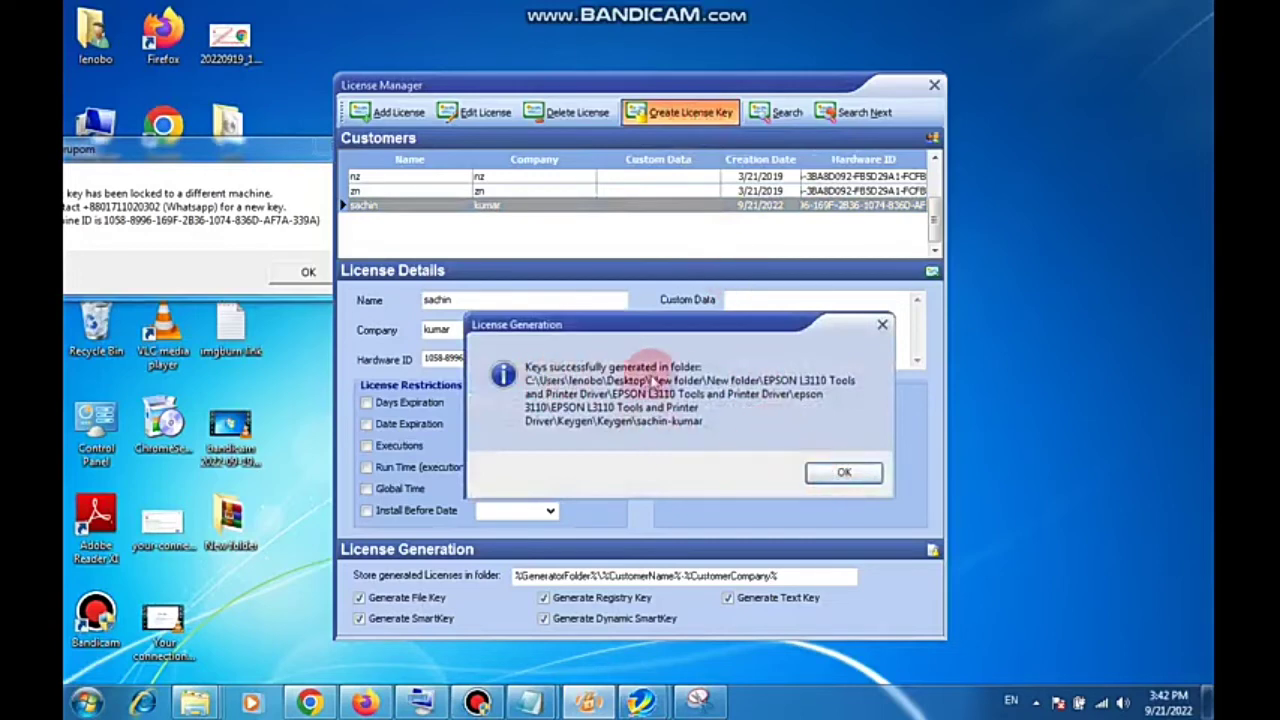
pyautogui.click(829, 473)
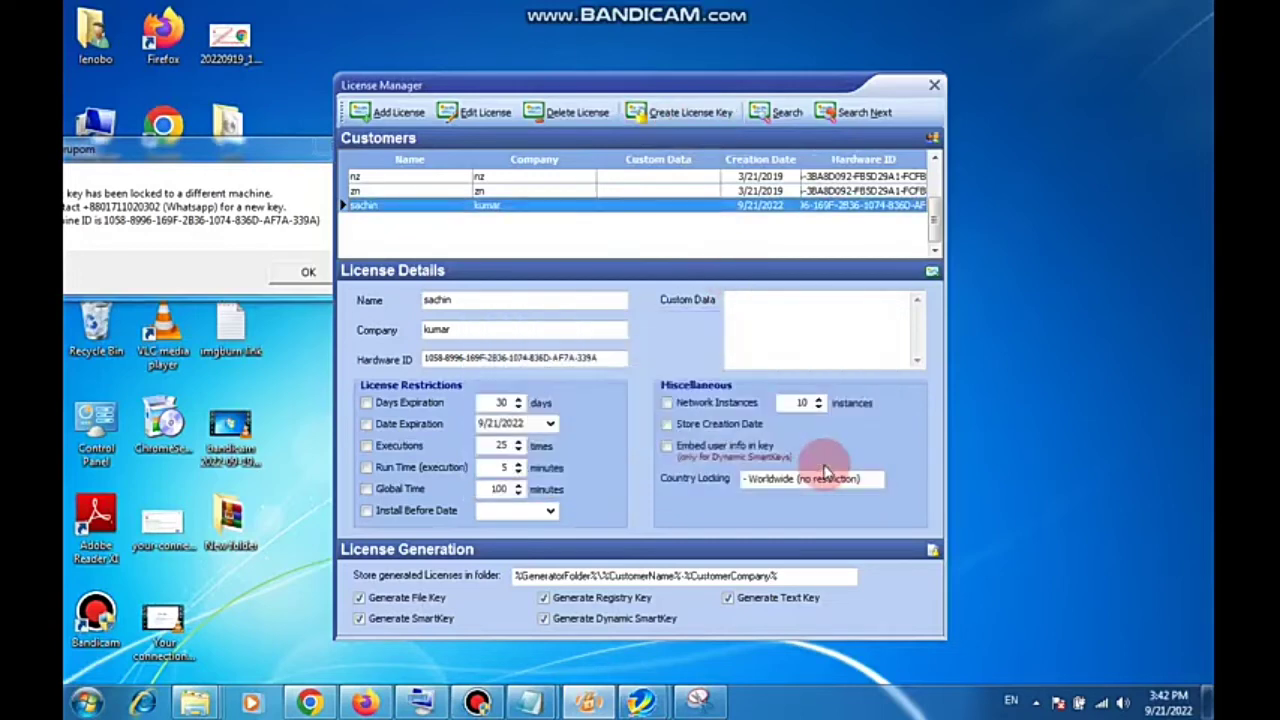
pyautogui.click(247, 178)
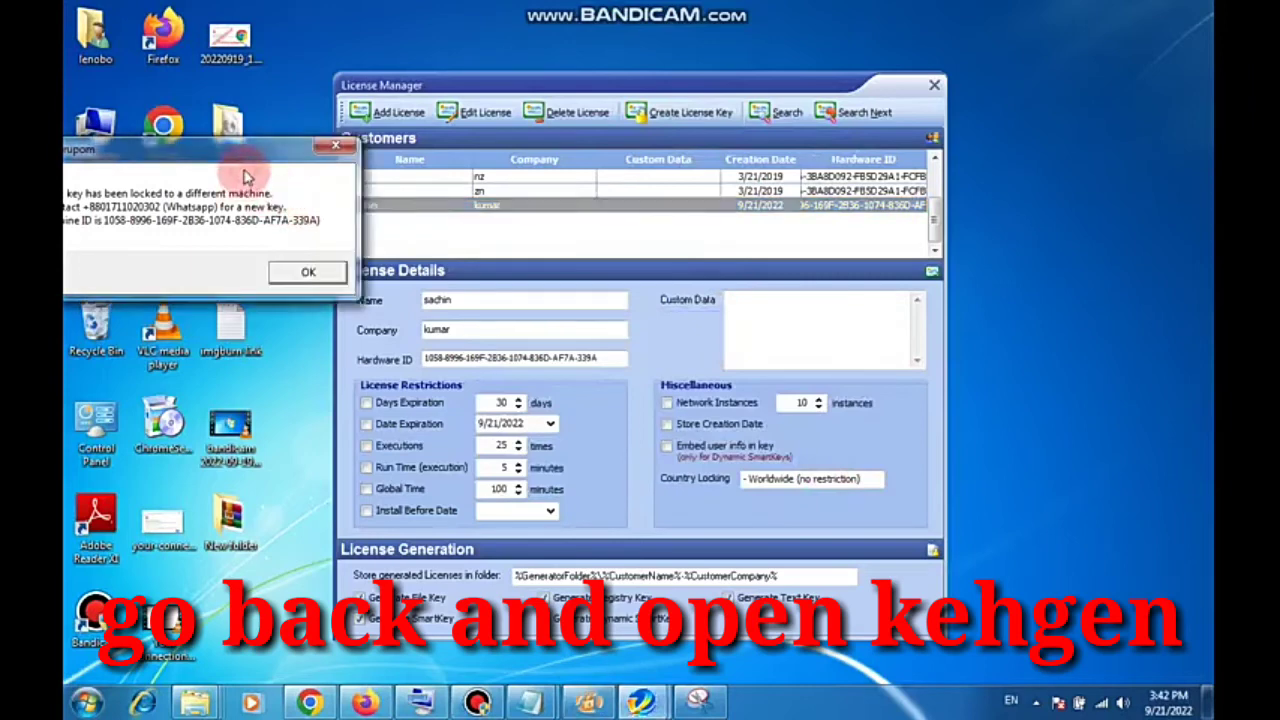
# - Close the machine ID message and copy all generated license files from the customer's folder inside the nested Keygen folder
pyautogui.click(322, 150)
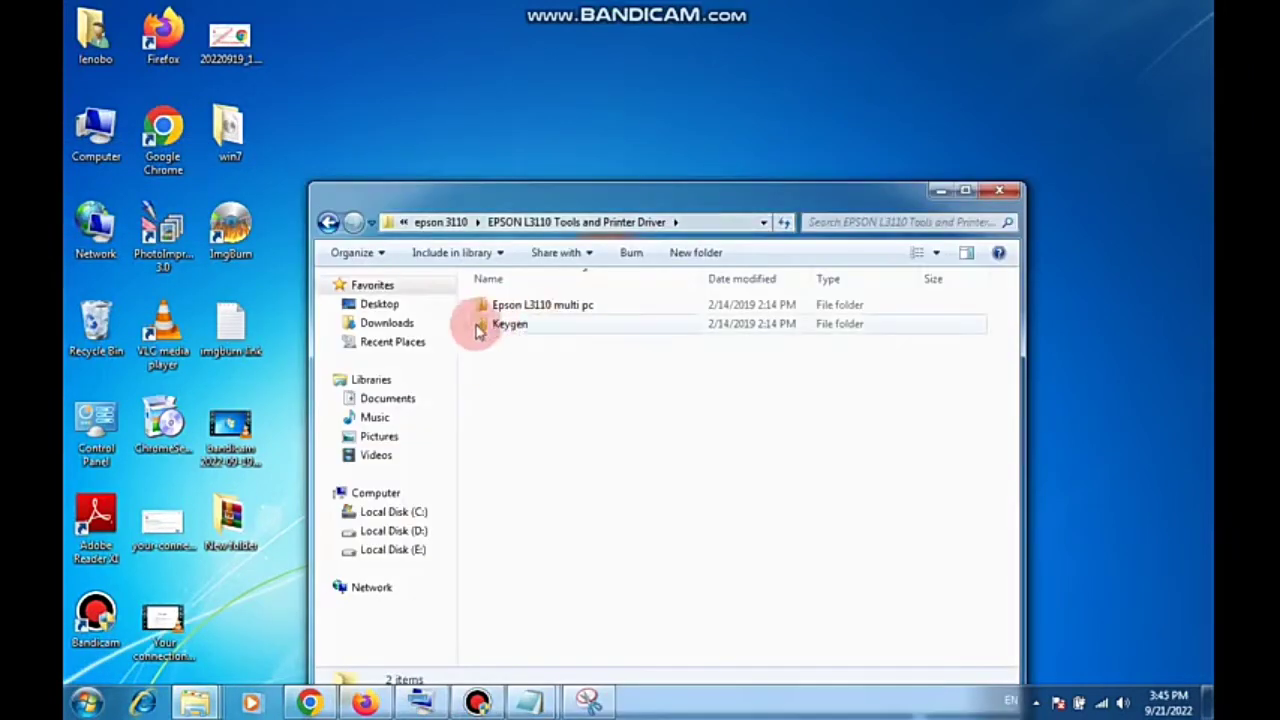
pyautogui.doubleClick(560, 326)
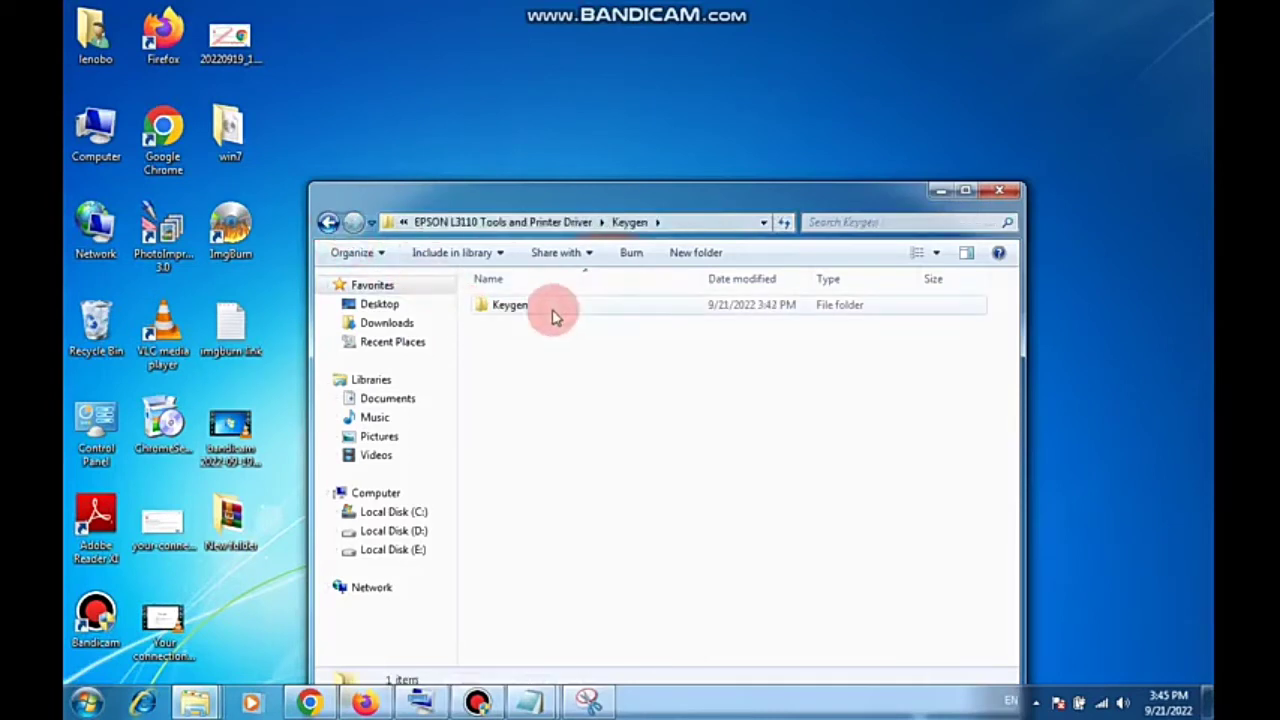
pyautogui.doubleClick(553, 306)
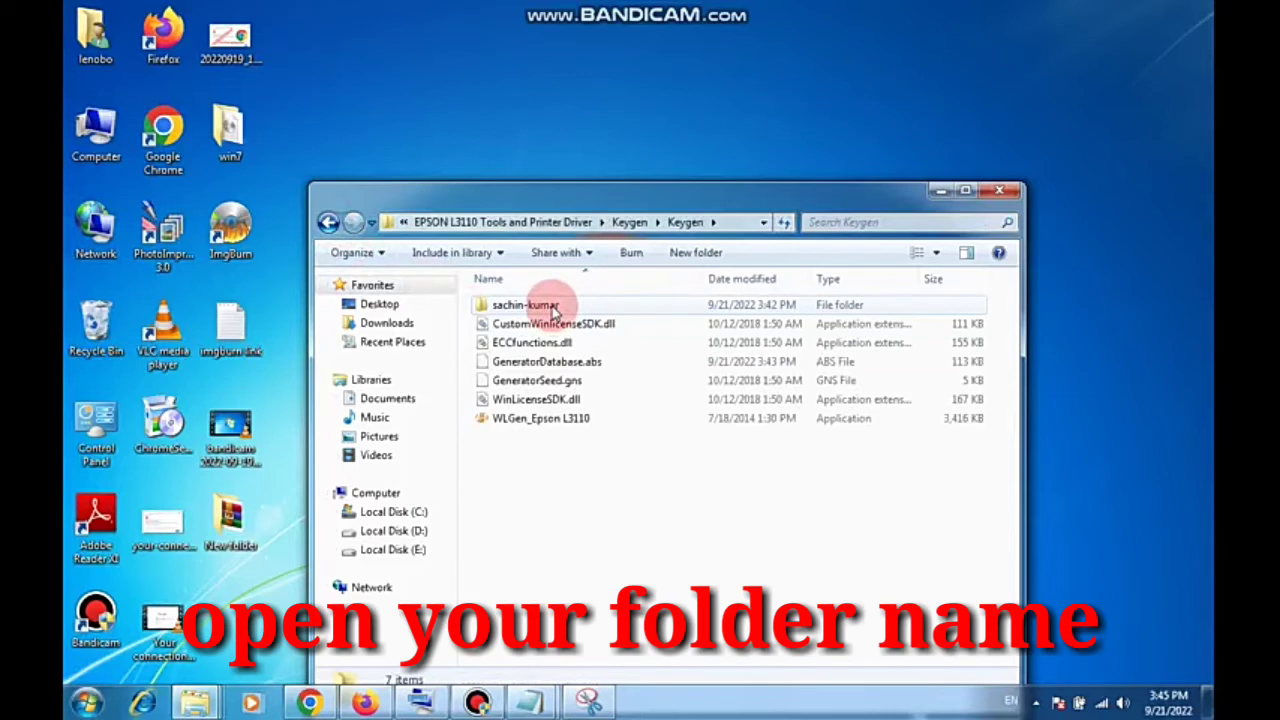
pyautogui.doubleClick(553, 306)
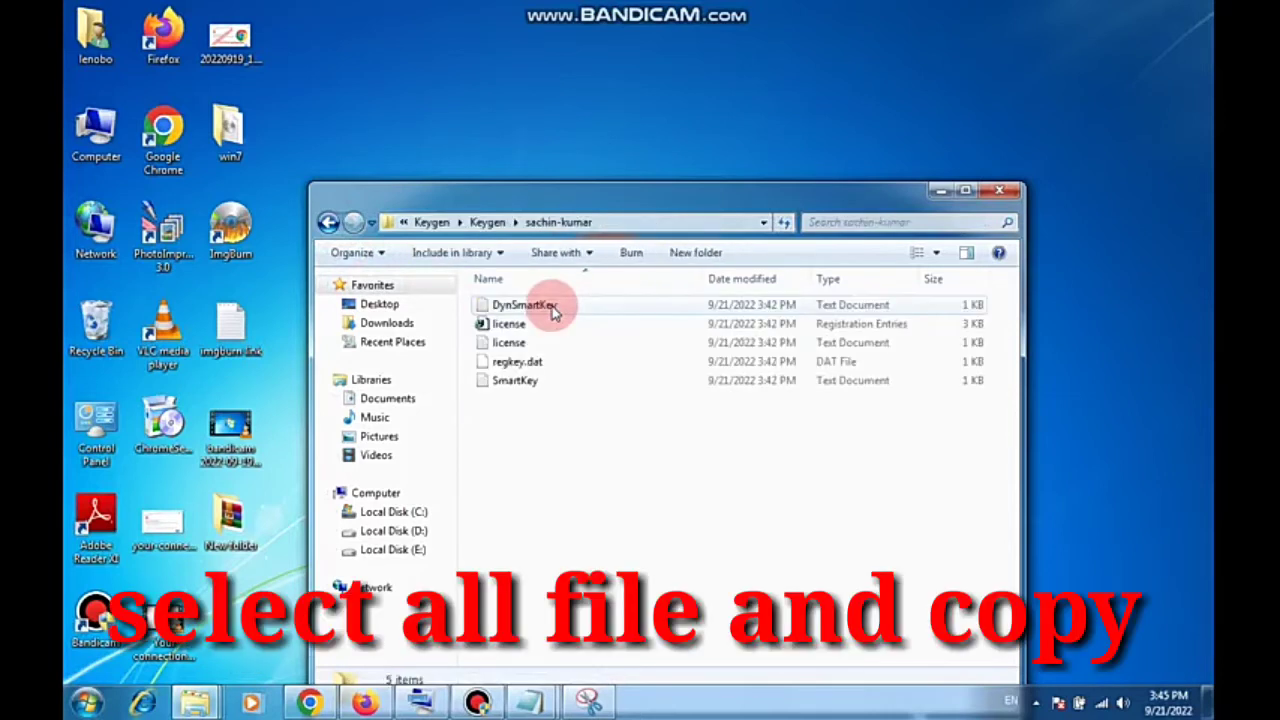
pyautogui.moveTo(551, 416); pyautogui.dragTo(538, 303)
pyautogui.rightClick(538, 302)
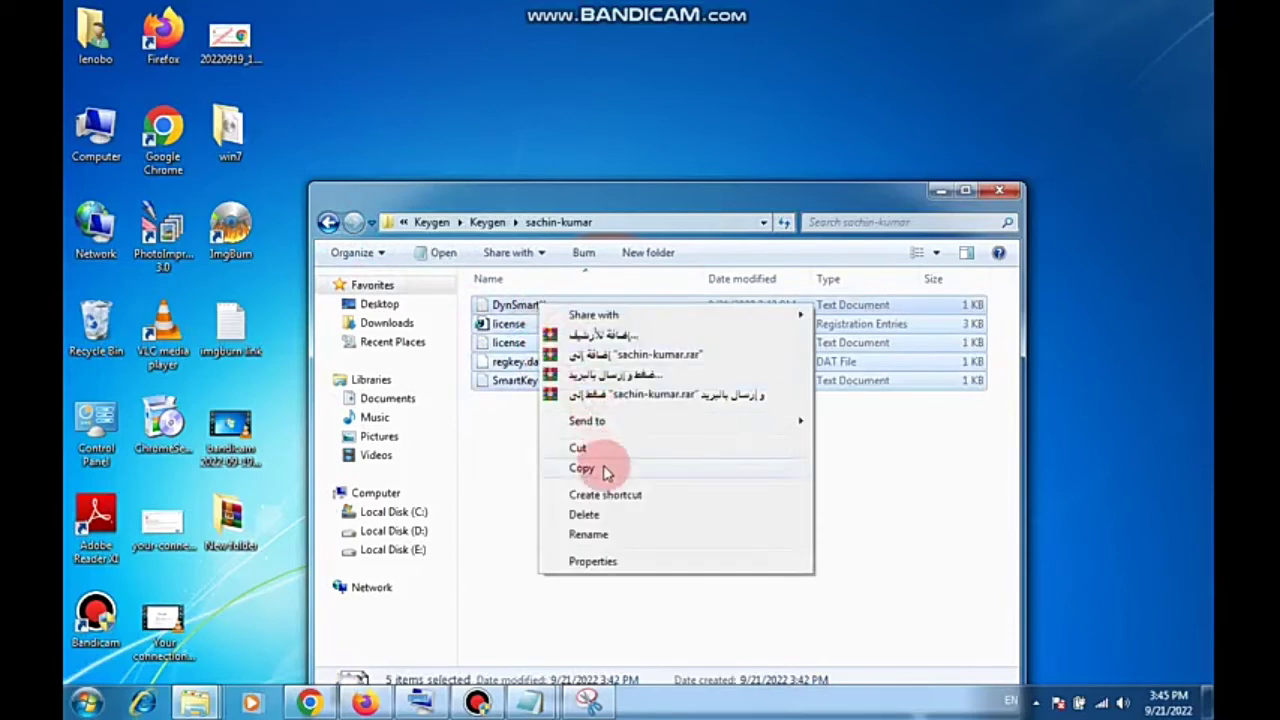
pyautogui.click(606, 472)
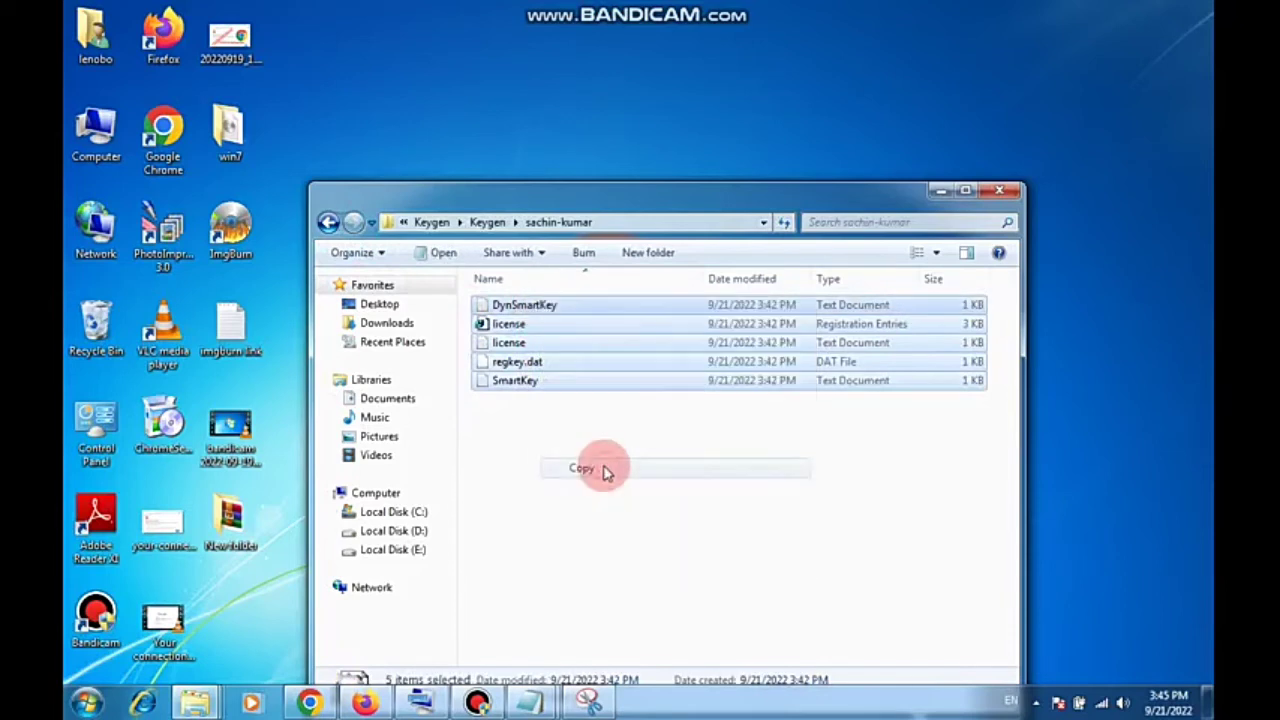
# - Go back to the EPSON L3110 Tools and Printer Driver folder and open the inner Epson L3110 multi pc folder in a maximized window
pyautogui.click(328, 222)
pyautogui.click(328, 222)
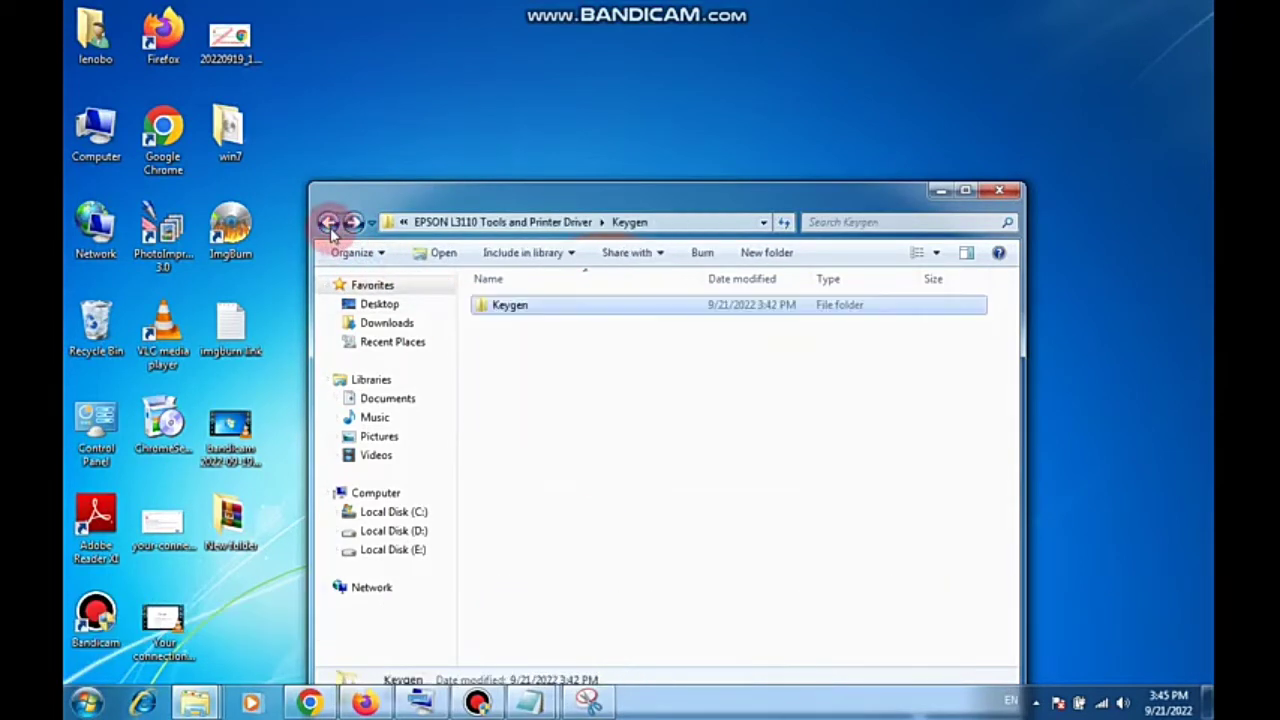
pyautogui.click(328, 222)
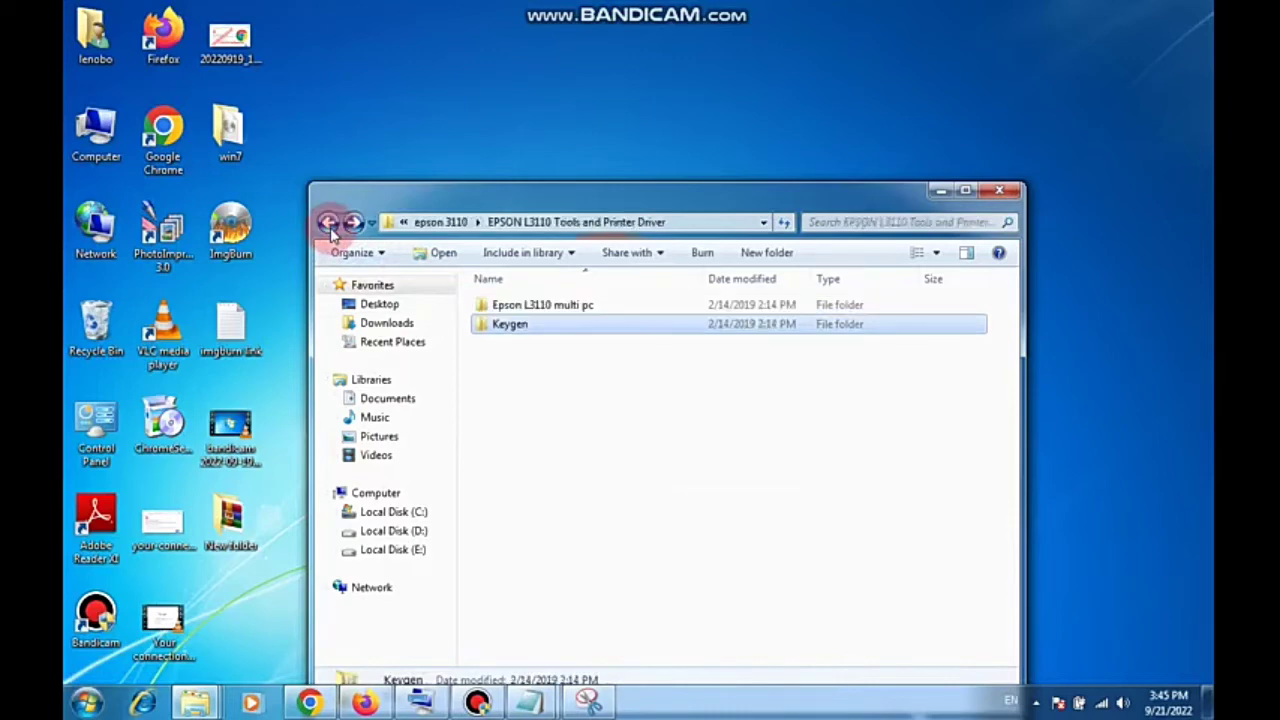
pyautogui.doubleClick(505, 305)
pyautogui.doubleClick(505, 305)
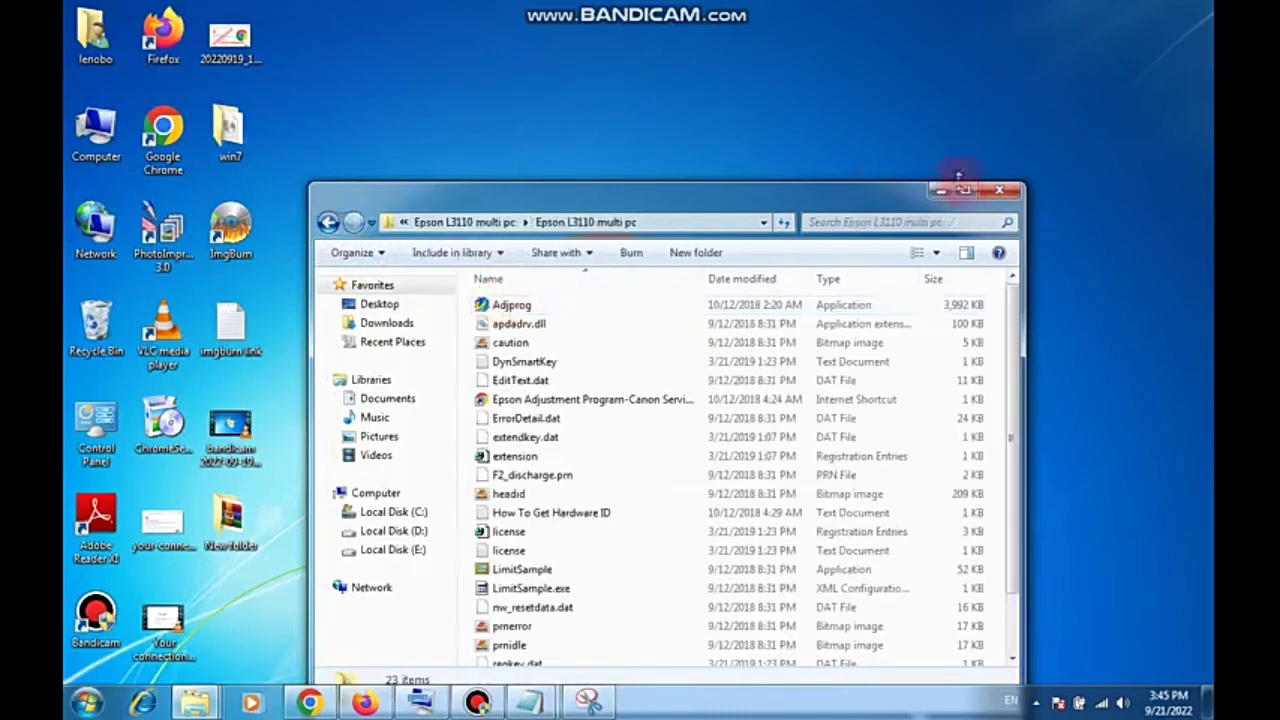
pyautogui.click(967, 190)
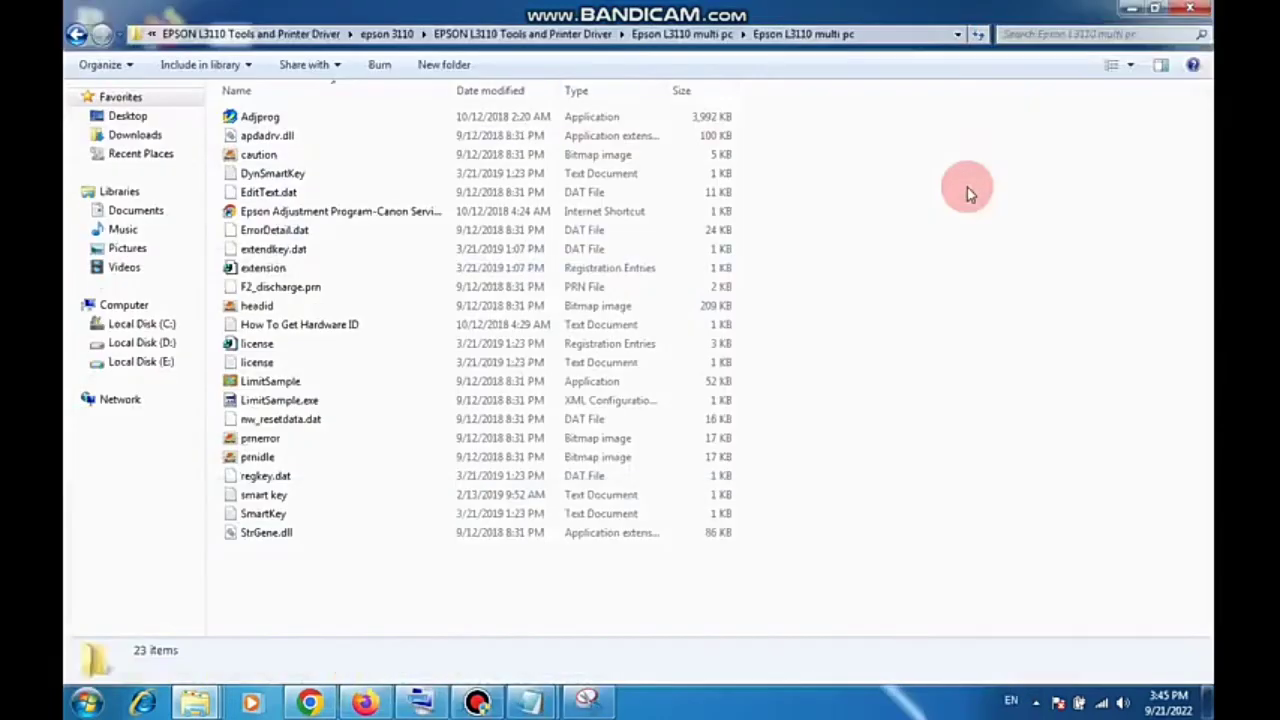
# - Paste the copied license files into the inner Epson L3110 multi pc folder, replacing every existing file of the same name
pyautogui.rightClick(873, 316)
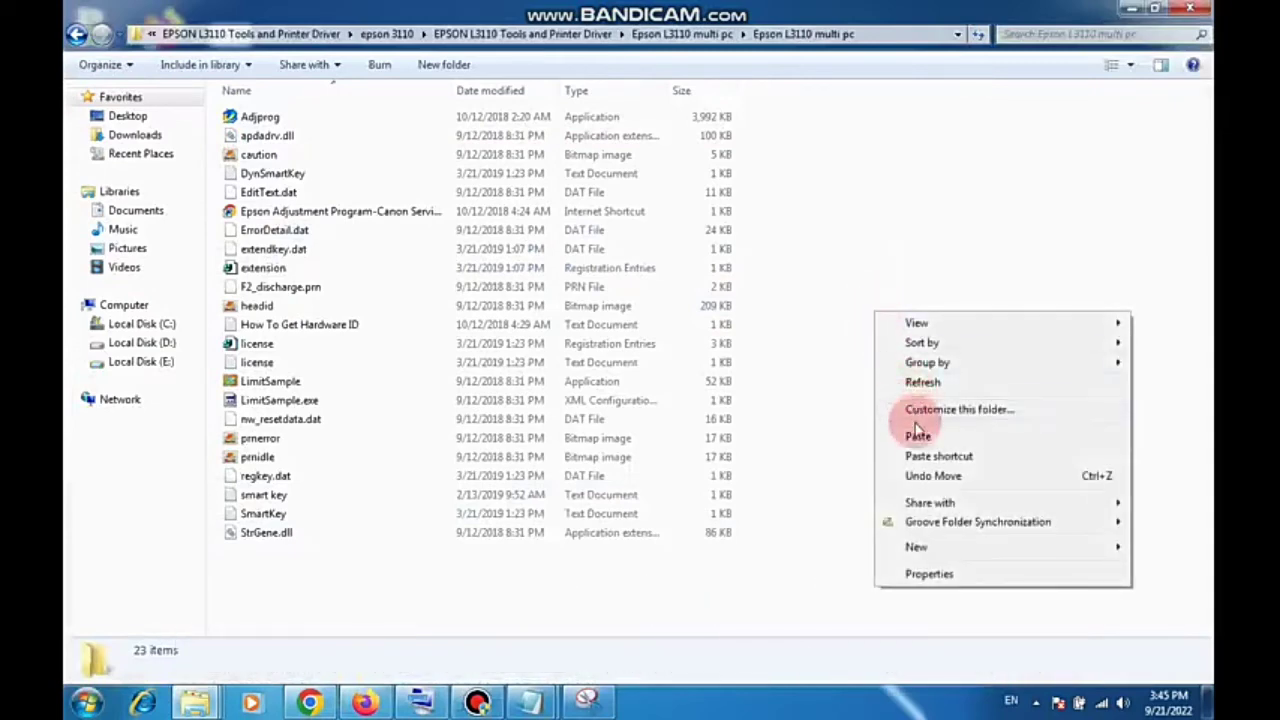
pyautogui.click(915, 432)
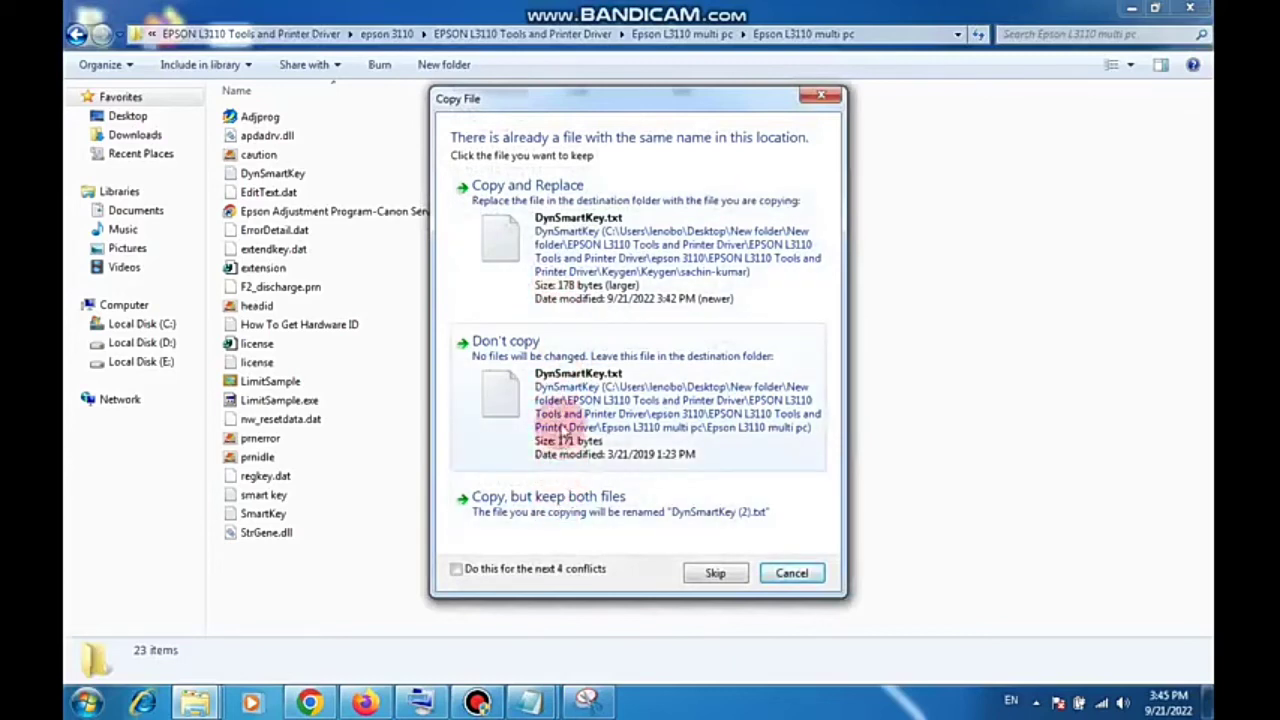
pyautogui.click(503, 245)
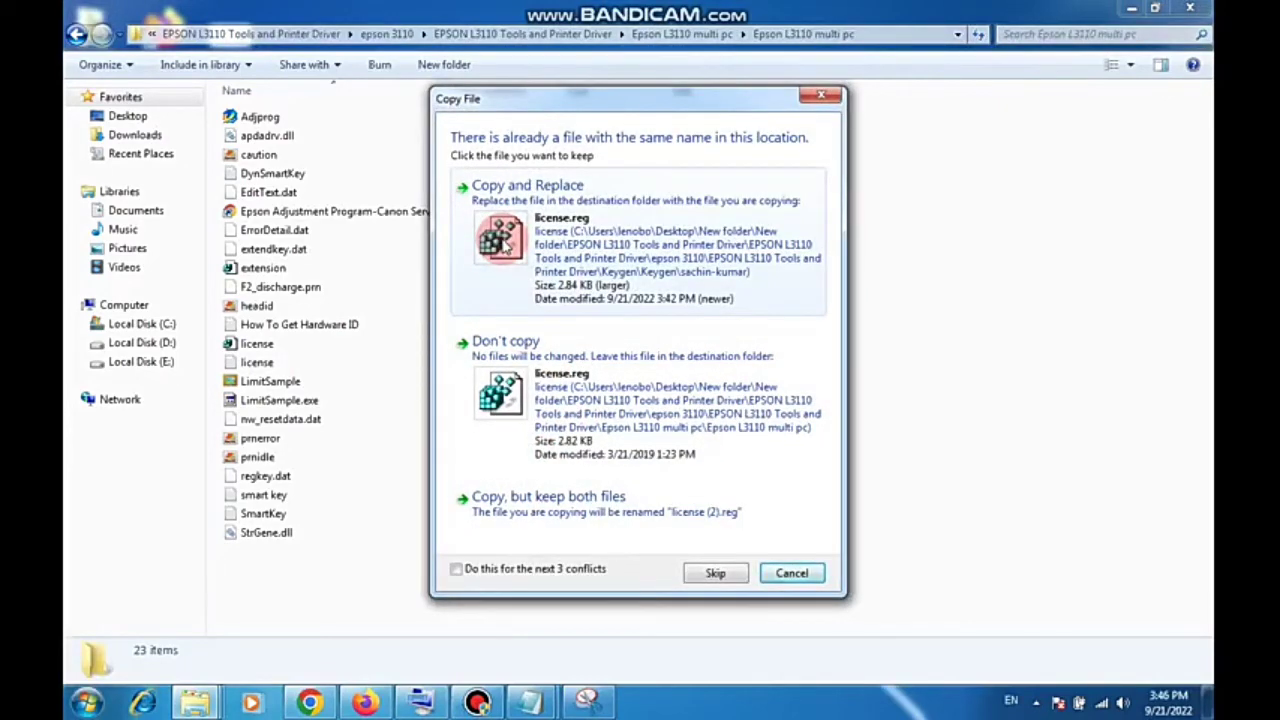
pyautogui.click(504, 244)
pyautogui.click(504, 246)
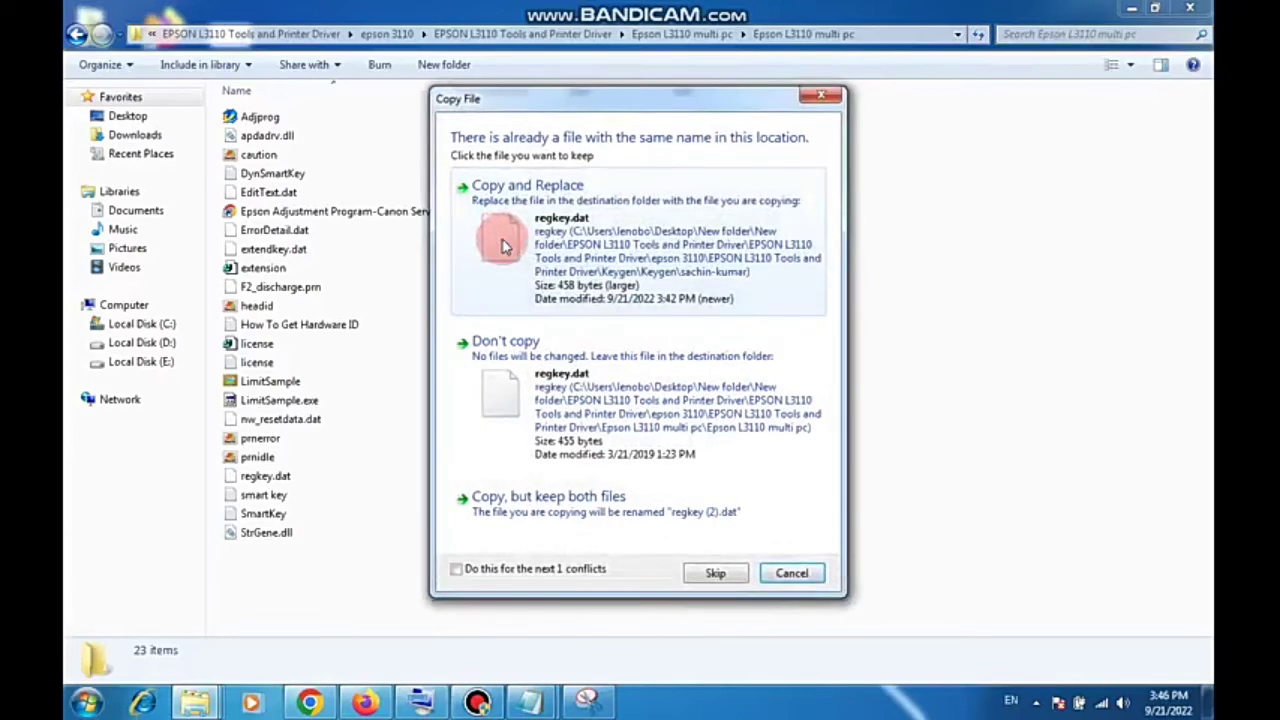
pyautogui.click(456, 570)
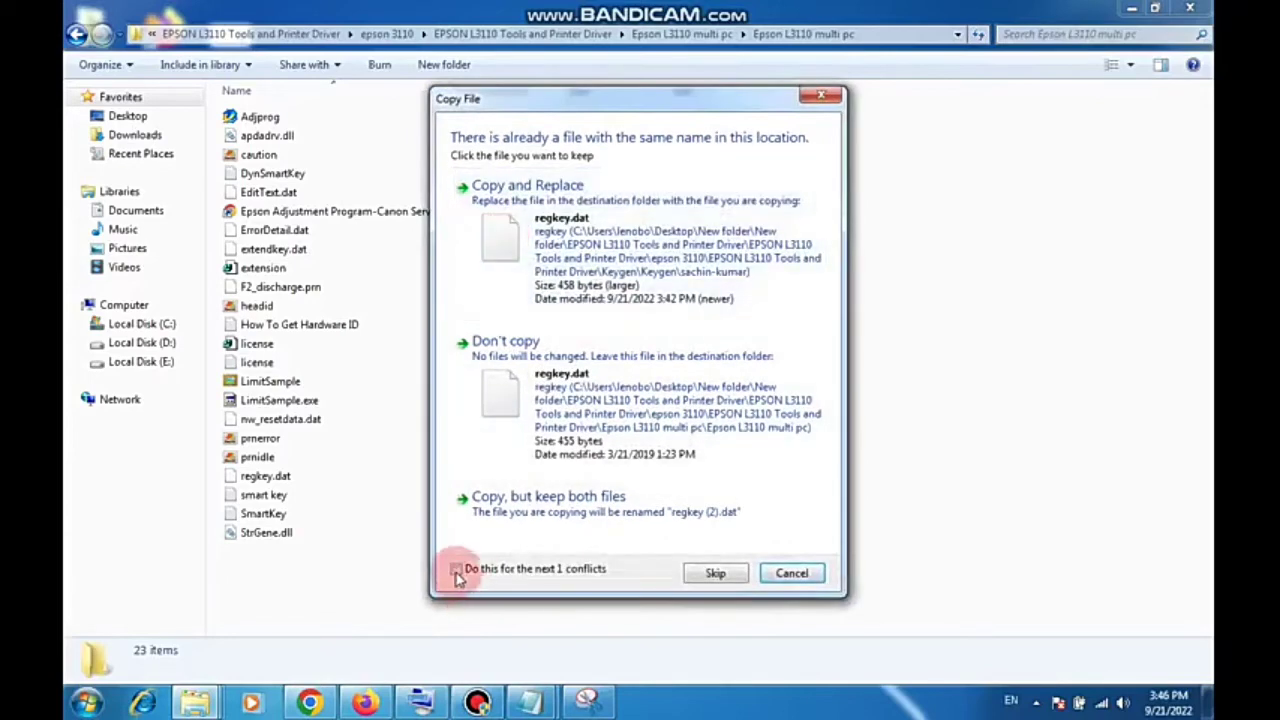
pyautogui.click(540, 250)
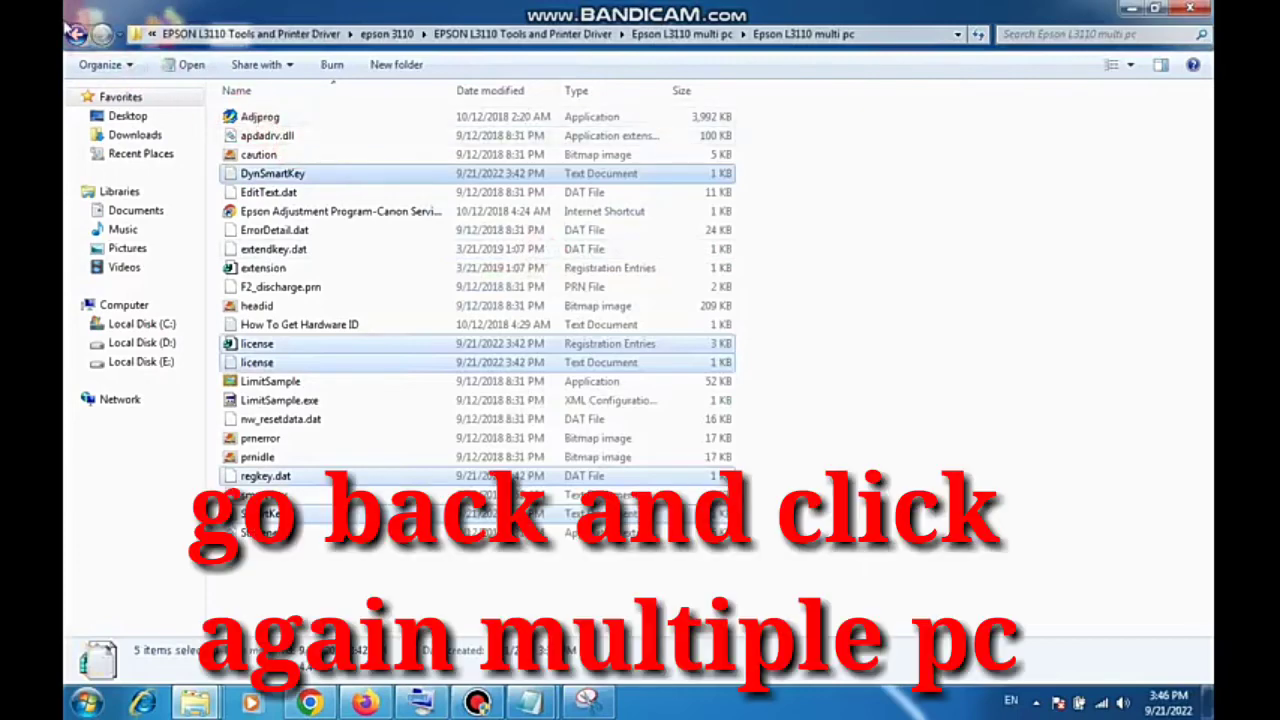
# - Reopen the inner Epson L3110 multi pc folder, then launch Adjprog and accept its registration notice
pyautogui.click(76, 37)
pyautogui.click(320, 118)
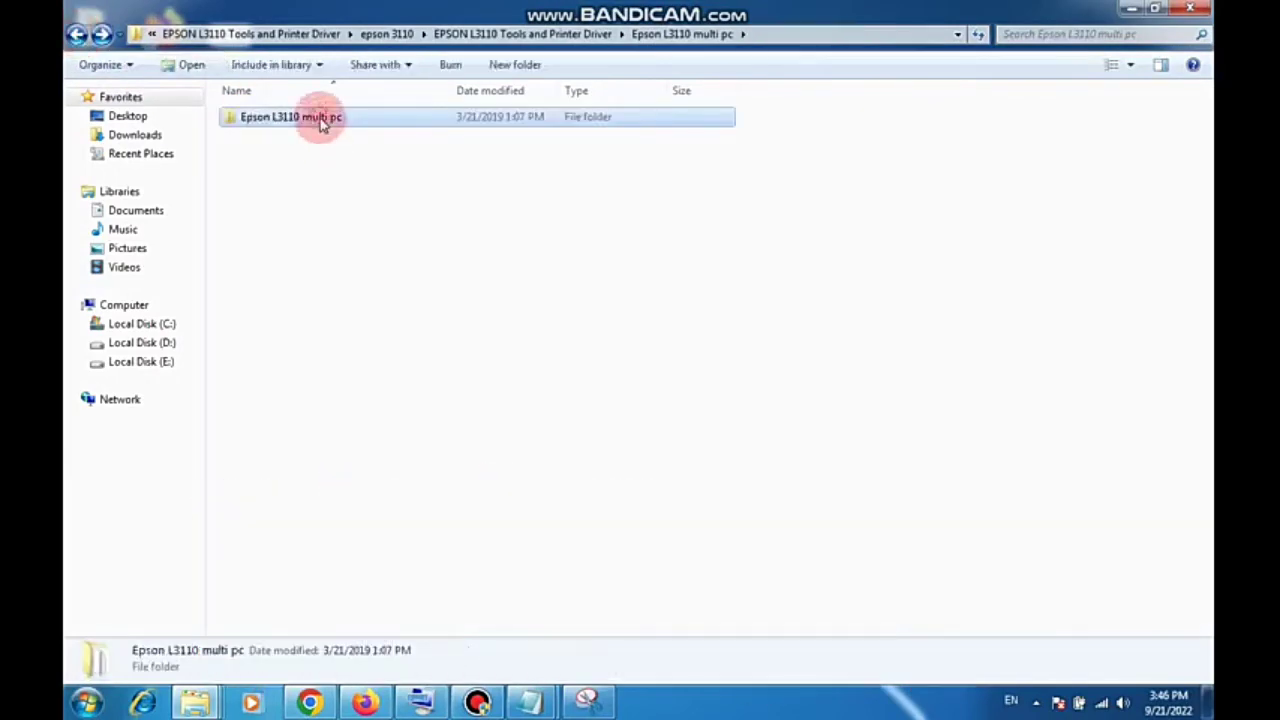
pyautogui.doubleClick(321, 119)
pyautogui.doubleClick(330, 122)
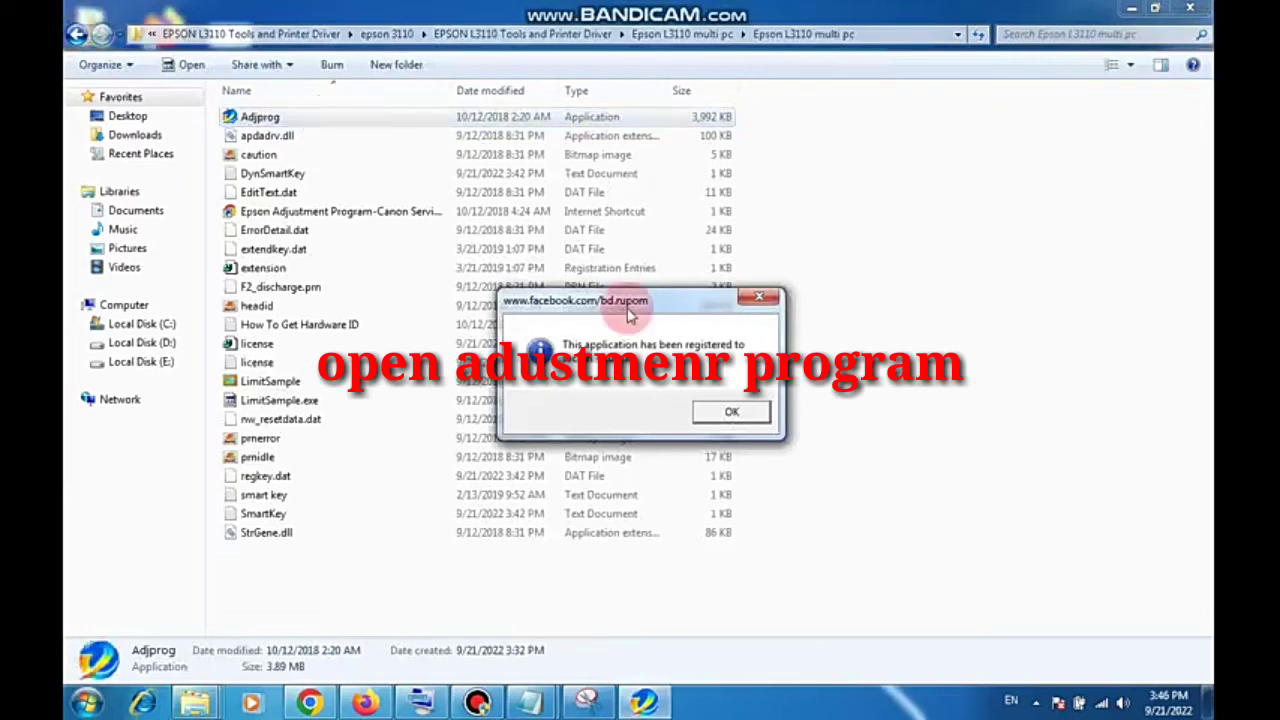
pyautogui.click(718, 412)
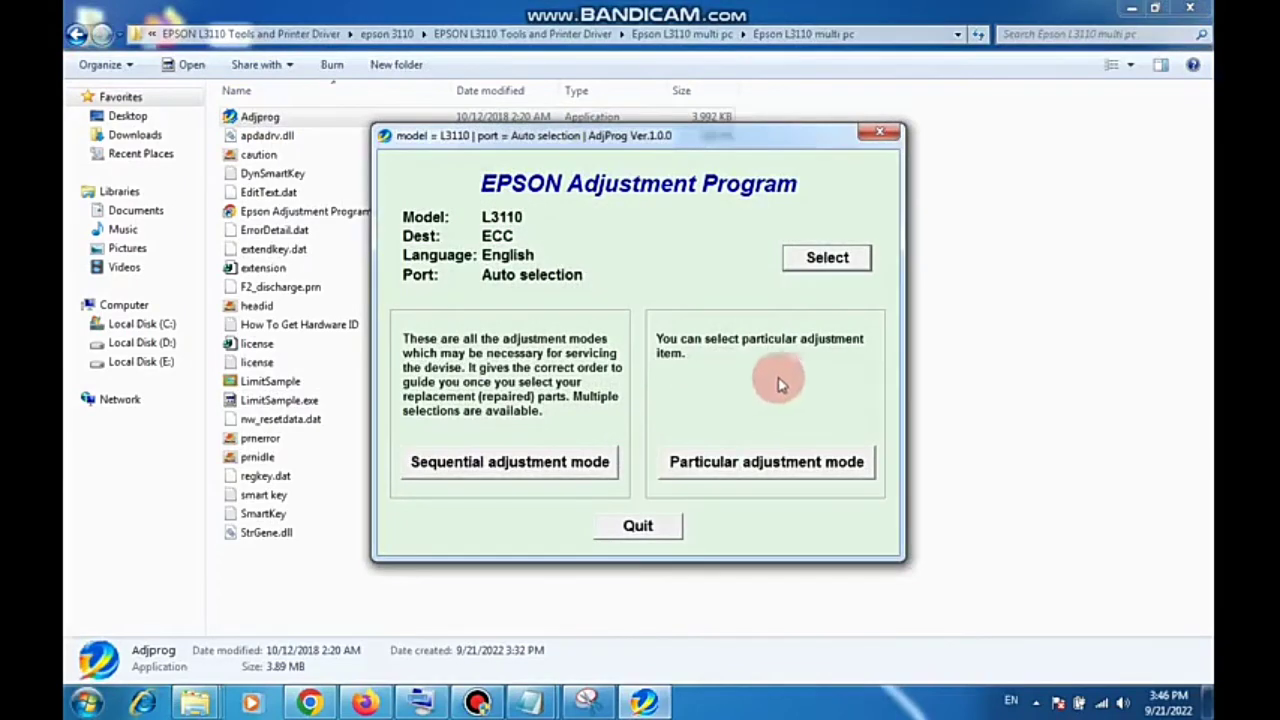
# - Open the adjustment program's model and port selection and choose the blank entry for Port
pyautogui.click(830, 266)
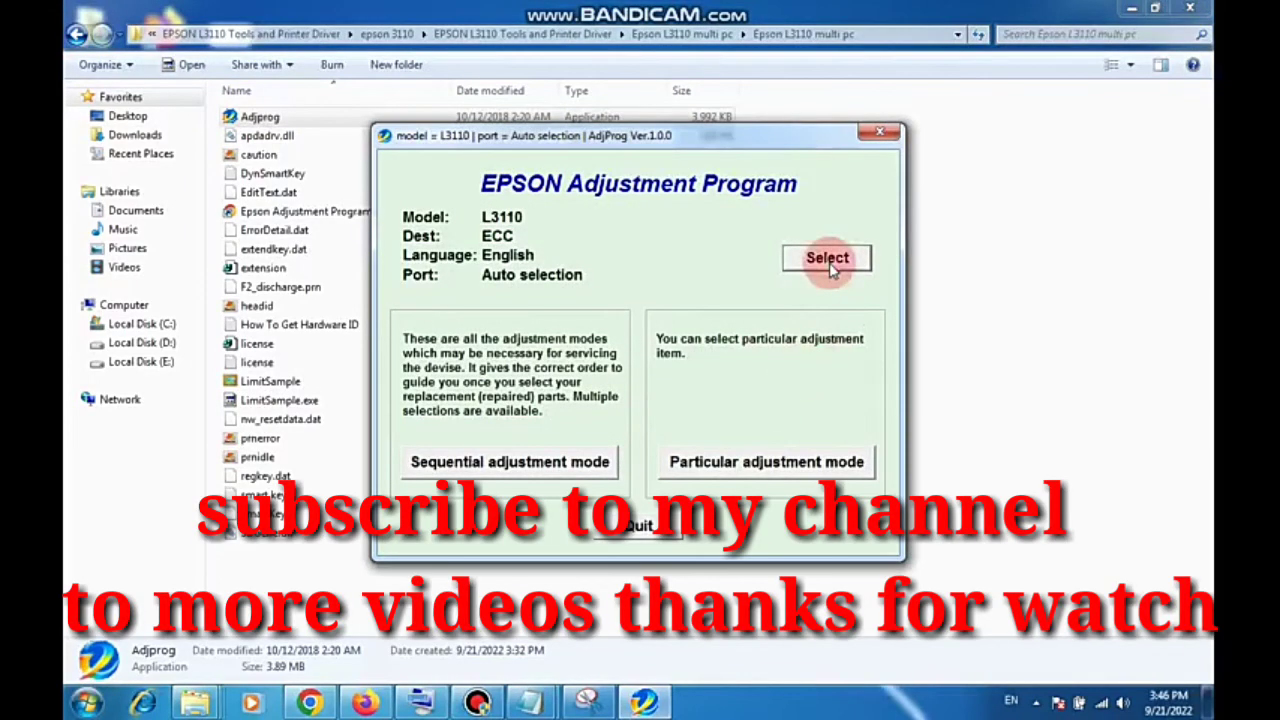
pyautogui.click(828, 262)
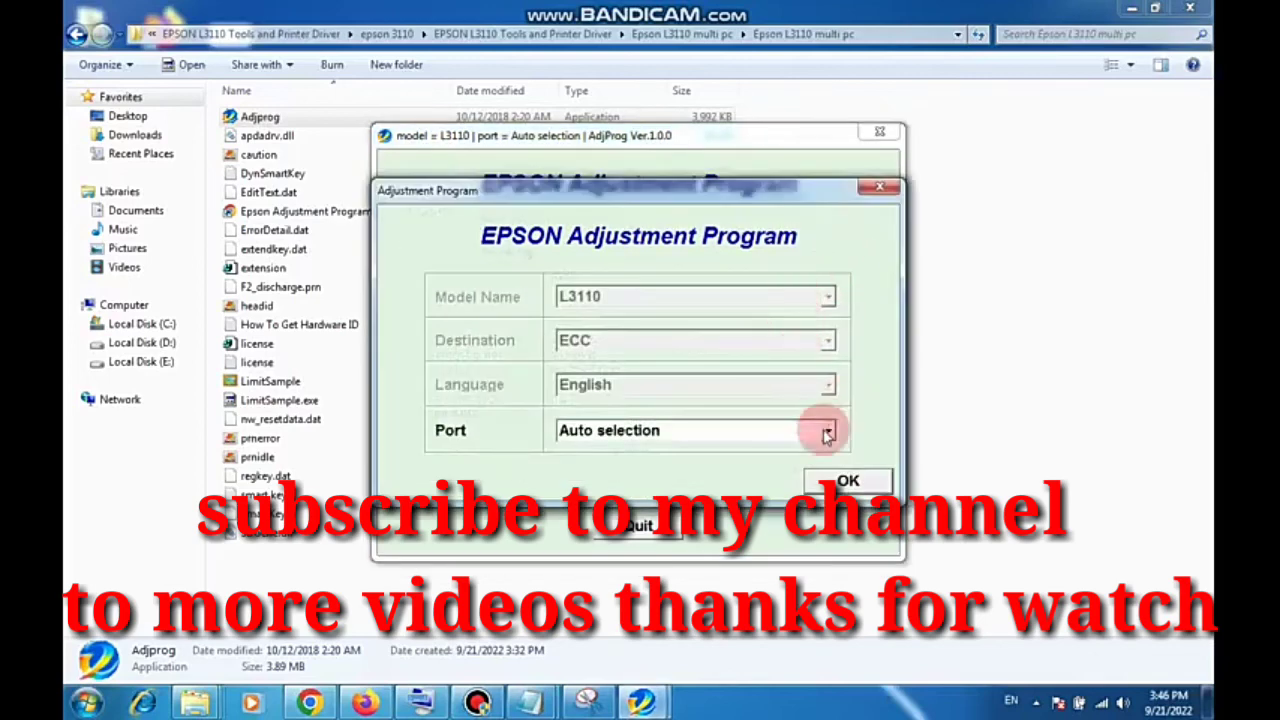
pyautogui.click(826, 428)
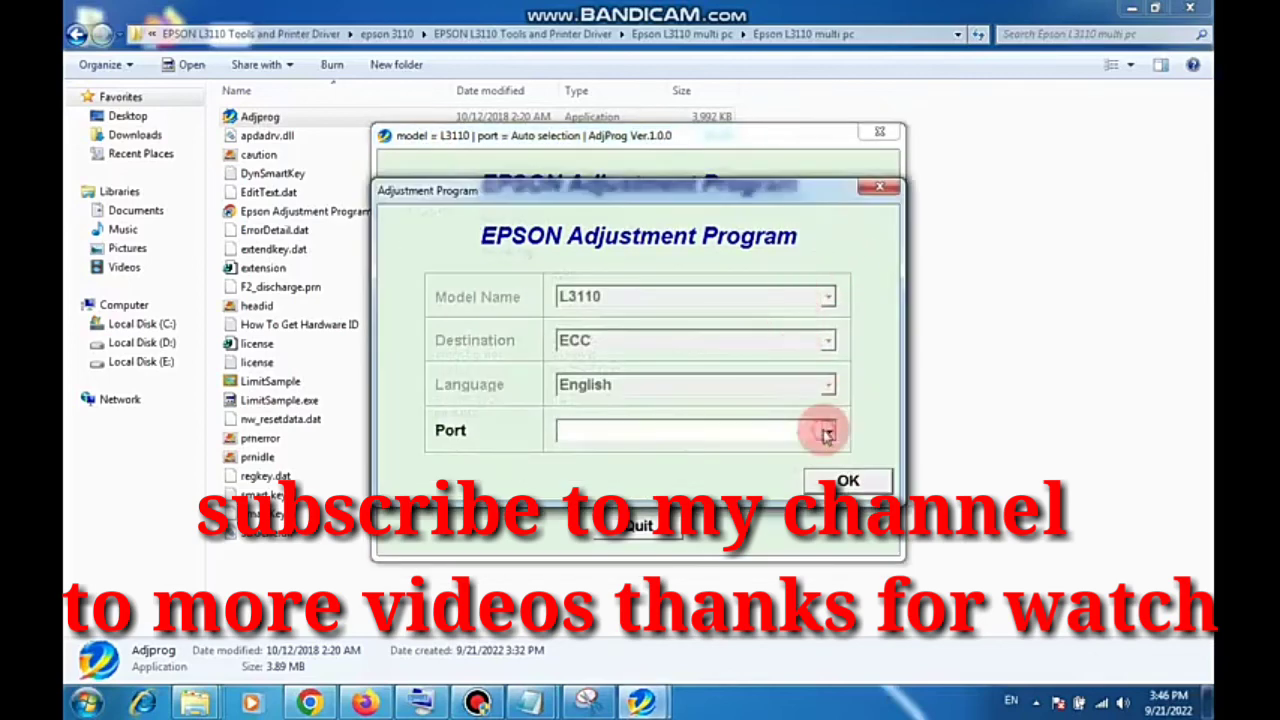
pyautogui.click(828, 363)
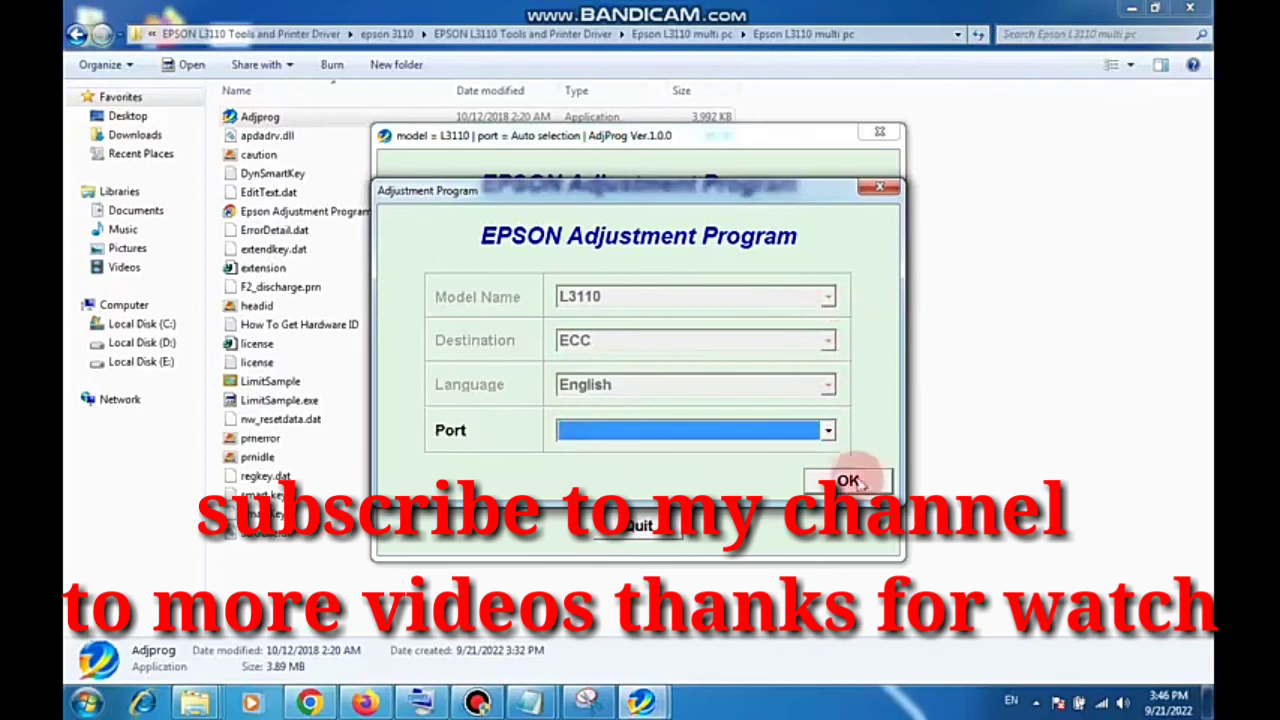